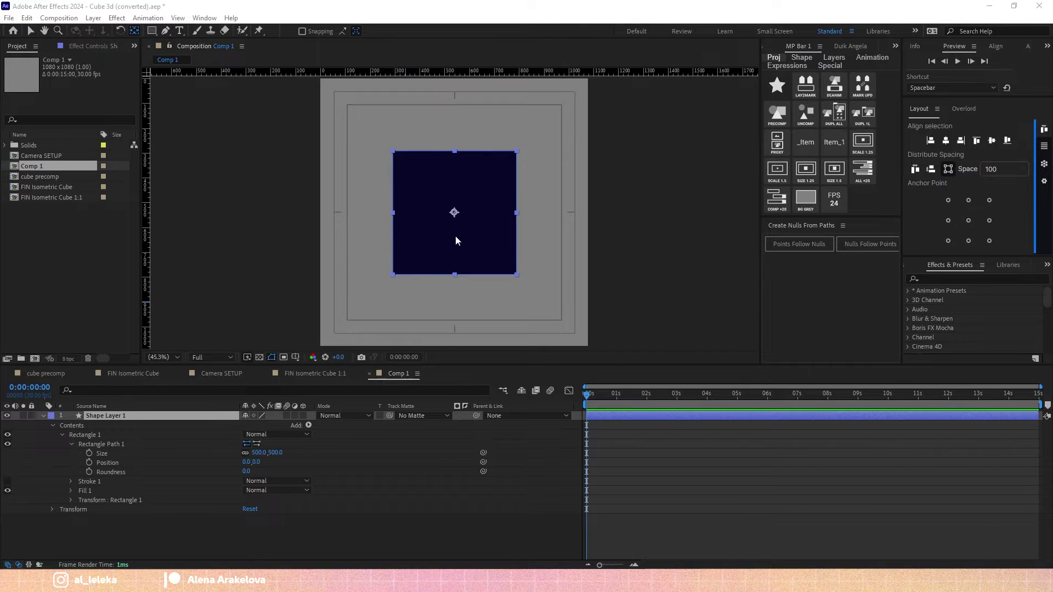
Duplicate the square into Shape Layers 1–5, moving the copies' anchor points to the right and left edges
click(128, 418)
key(ctrl+d)
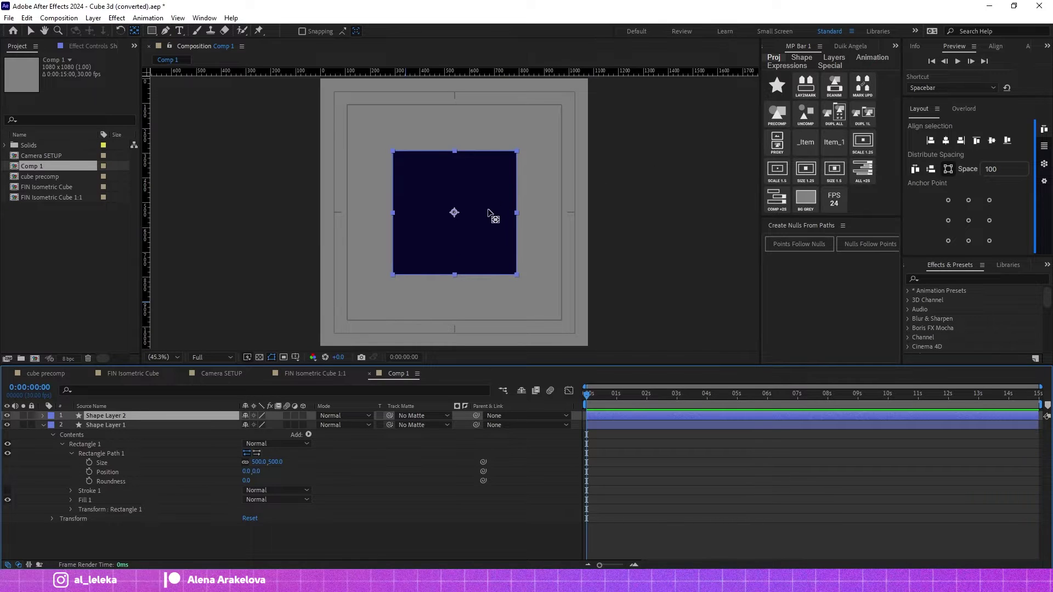
drag(514, 215, 515, 213)
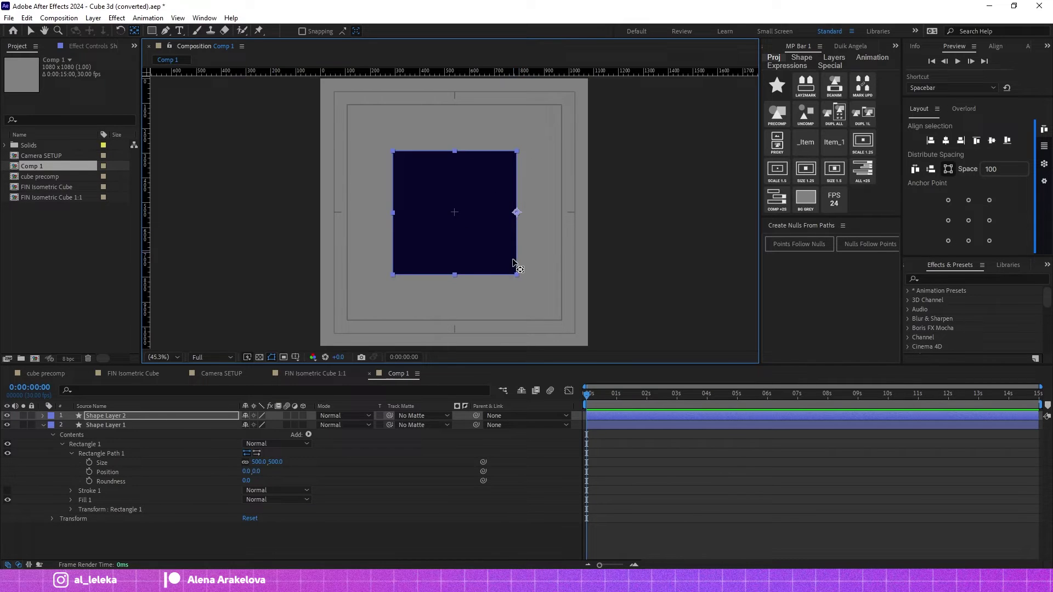
click(127, 412)
key(ctrl+d)
key(ctrl+d)
drag(470, 216, 455, 275)
key(ctrl+d)
key(ctrl+a)
click(43, 453)
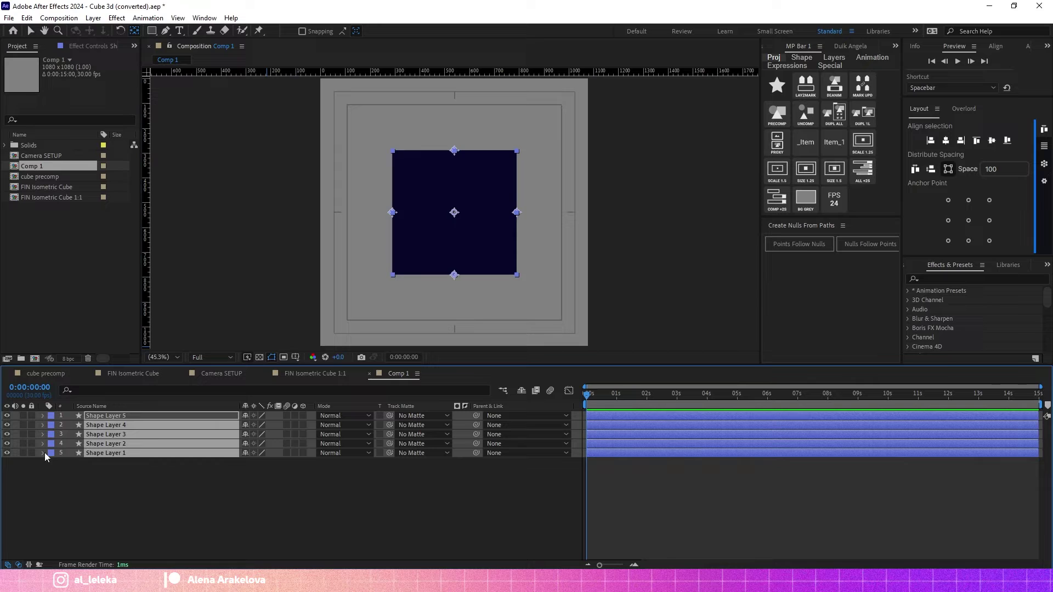
Make all squares 3D and set Y Rotation to 90 on Shape Layer 2 and -90 on Shape Layer 3
click(303, 416)
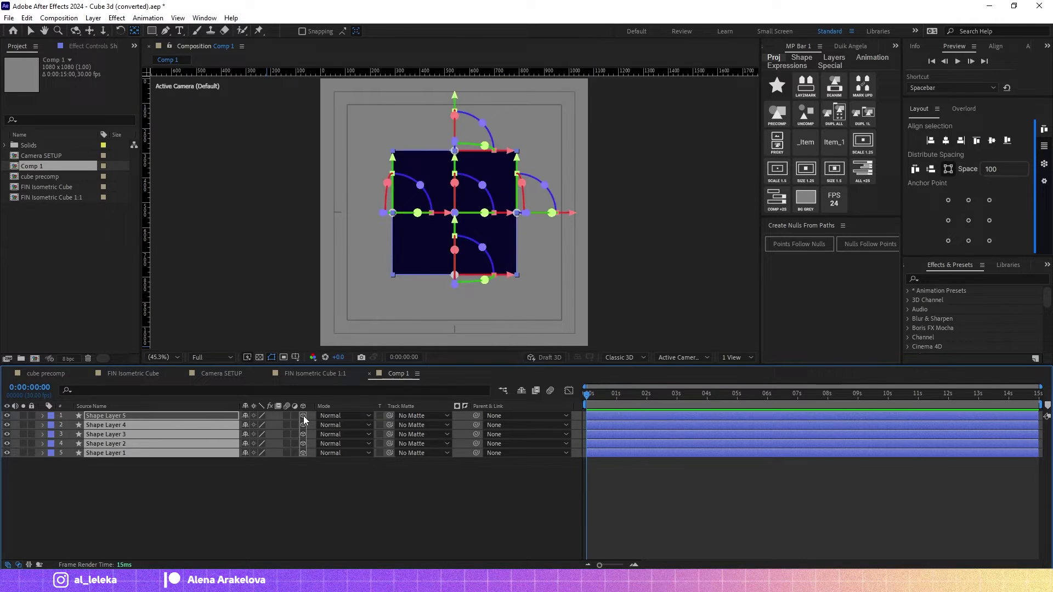
click(113, 445)
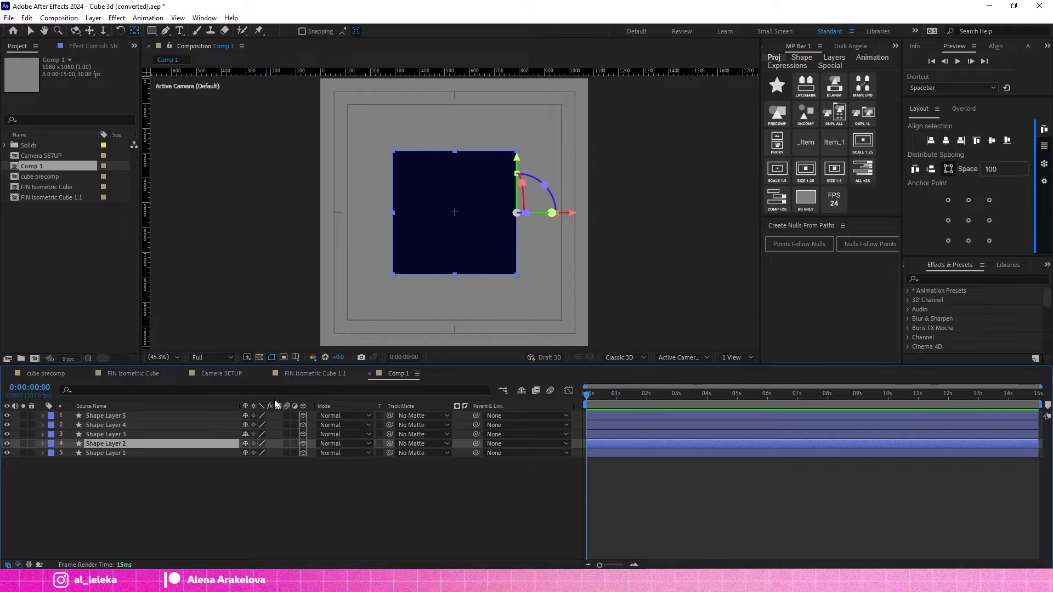
key(r)
drag(255, 462, 307, 471)
click(257, 471)
text(90)
click(110, 434)
key(r)
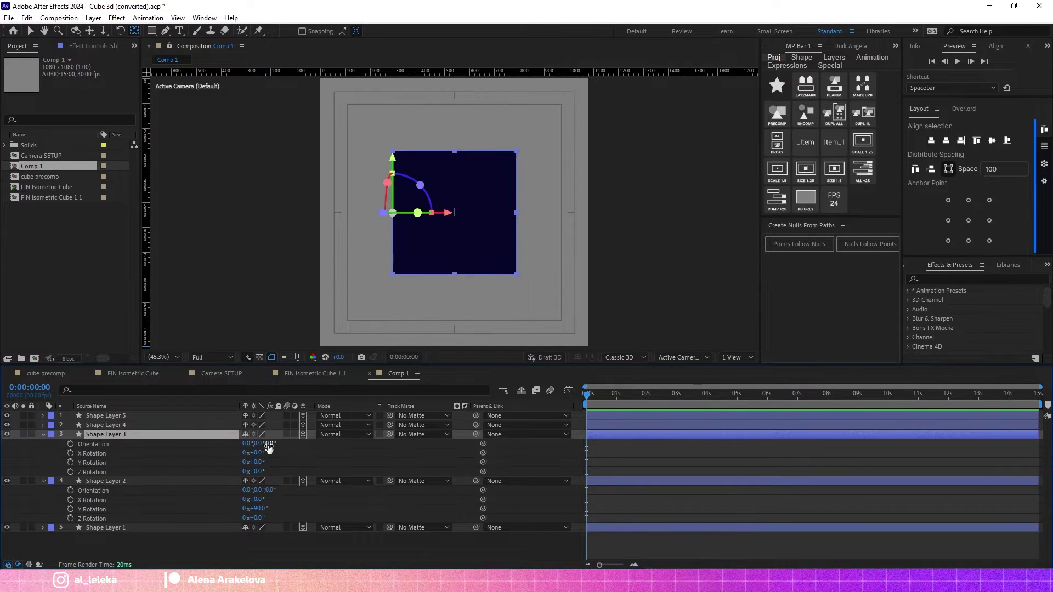
click(256, 462)
text(-90)
Set X Rotation to 90 on Shape Layer 4 and -90 on Shape Layer 5, then collapse the properties
click(108, 424)
key(r)
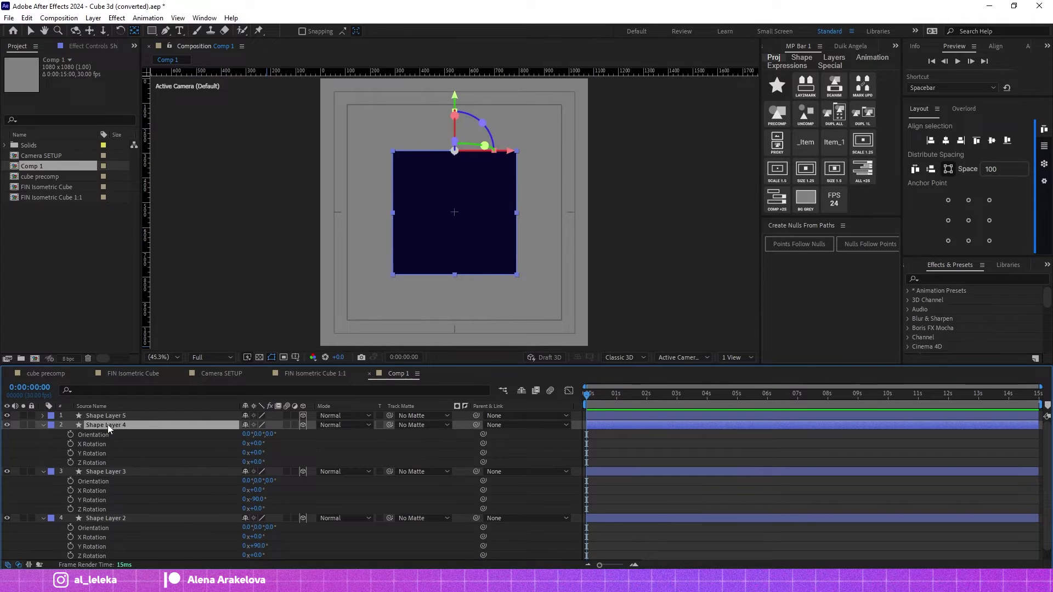
drag(262, 444, 297, 444)
click(257, 444)
text(90)
key(Return)
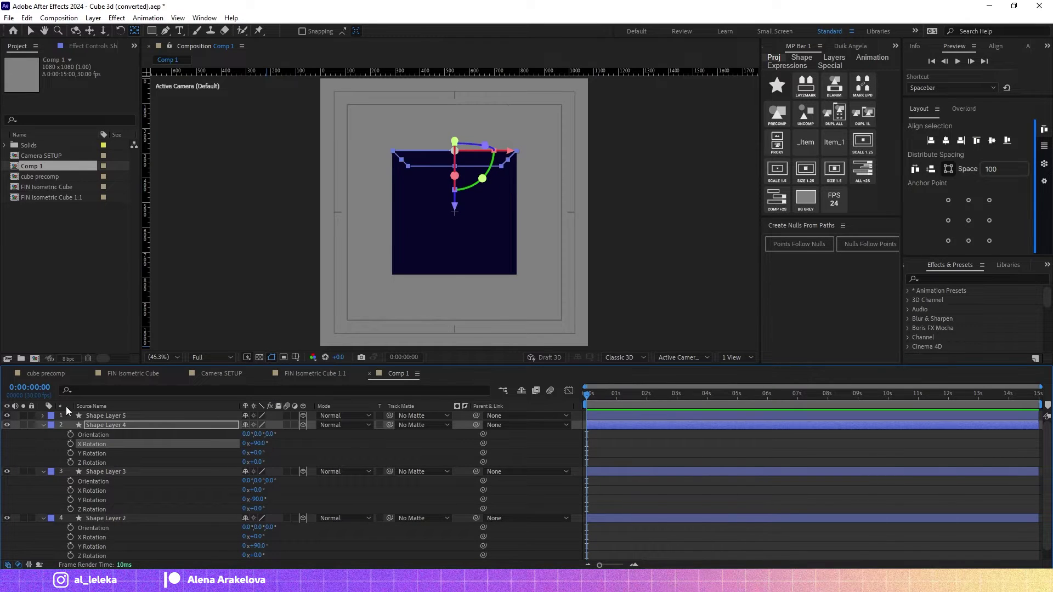
click(110, 415)
text(r)
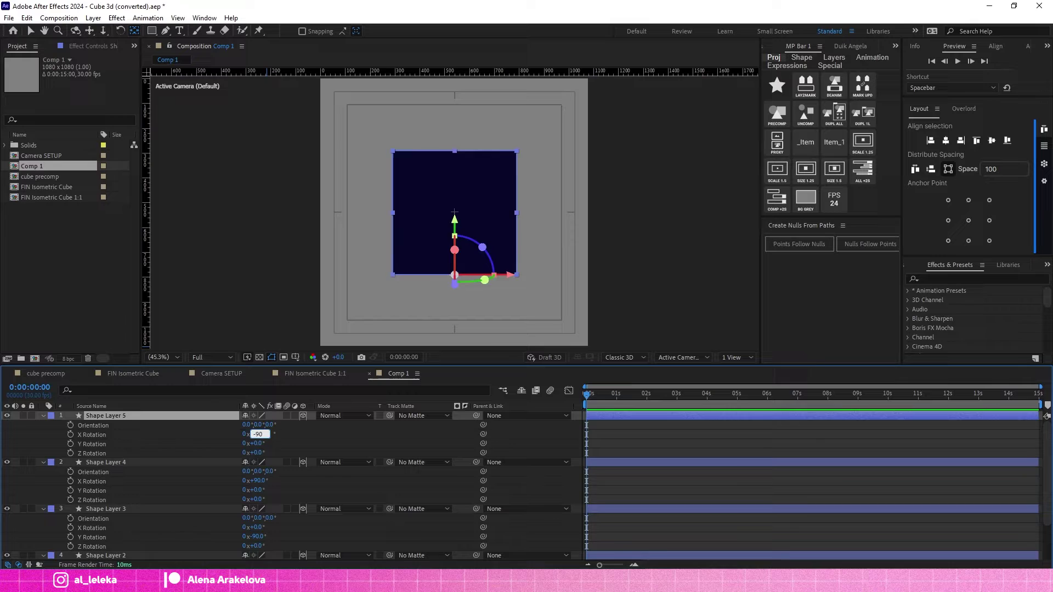
text(-90)
key(Return)
key(ctrl+a)
key(ctrl+grave)
click(141, 455)
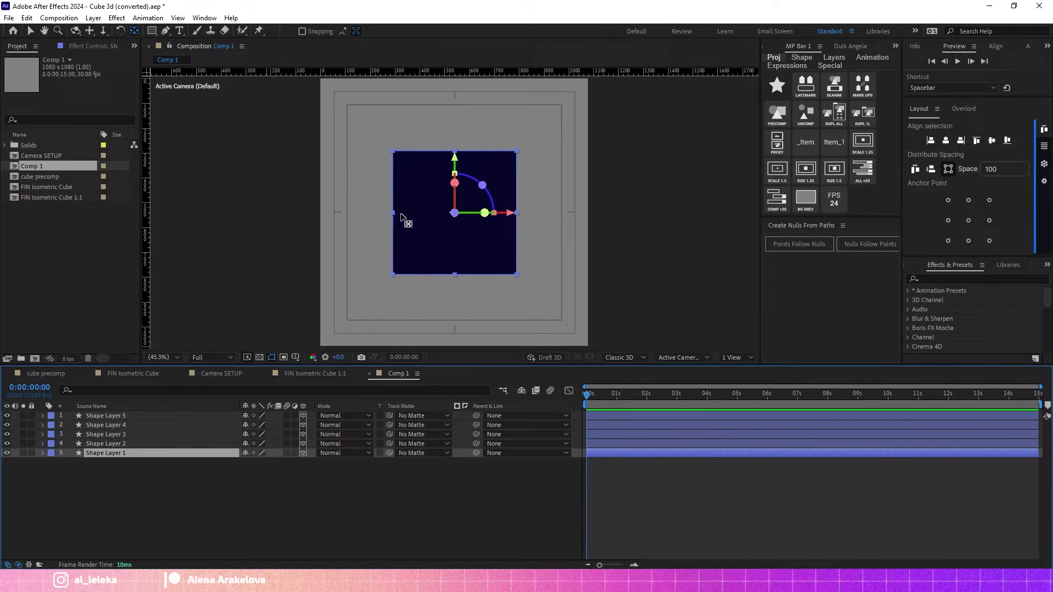
Duplicate Shape Layer 1 as Shape Layer 6 at the top of the stack with Z Position 500
key(ctrl+d)
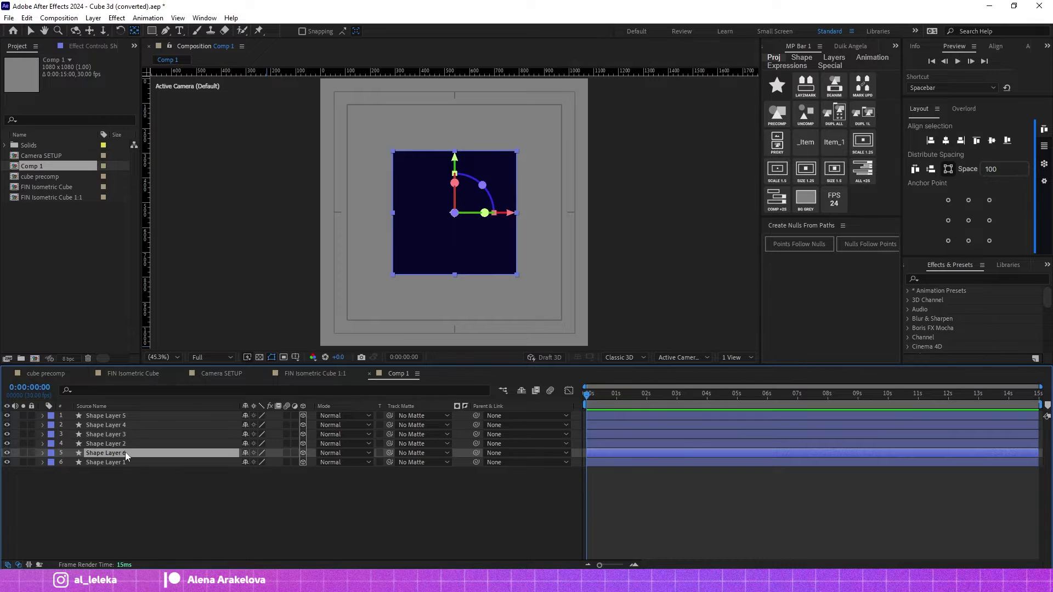
drag(125, 452, 141, 413)
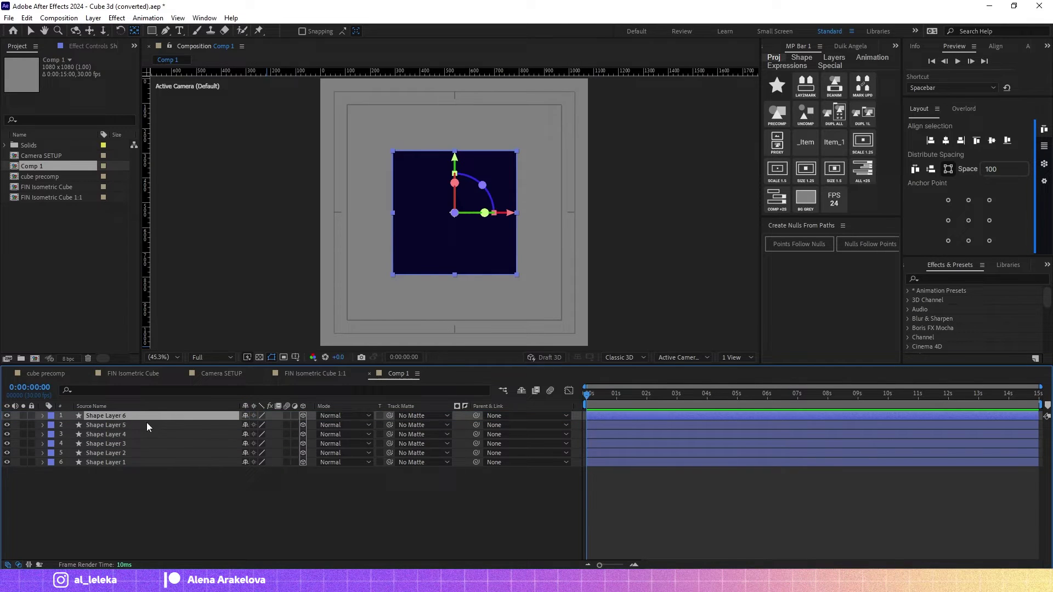
key(p)
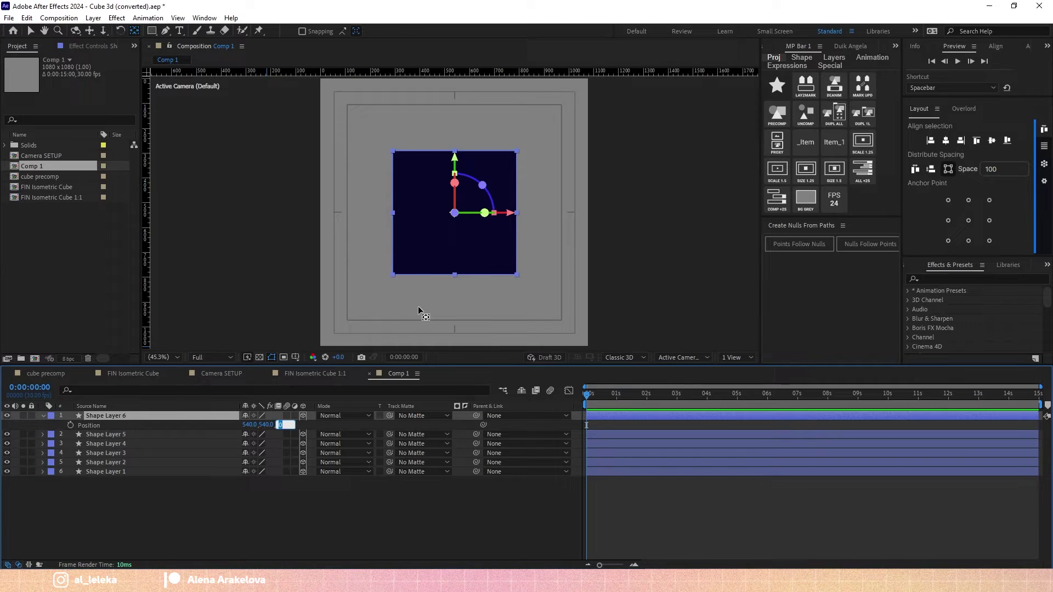
text(500)
key(Return)
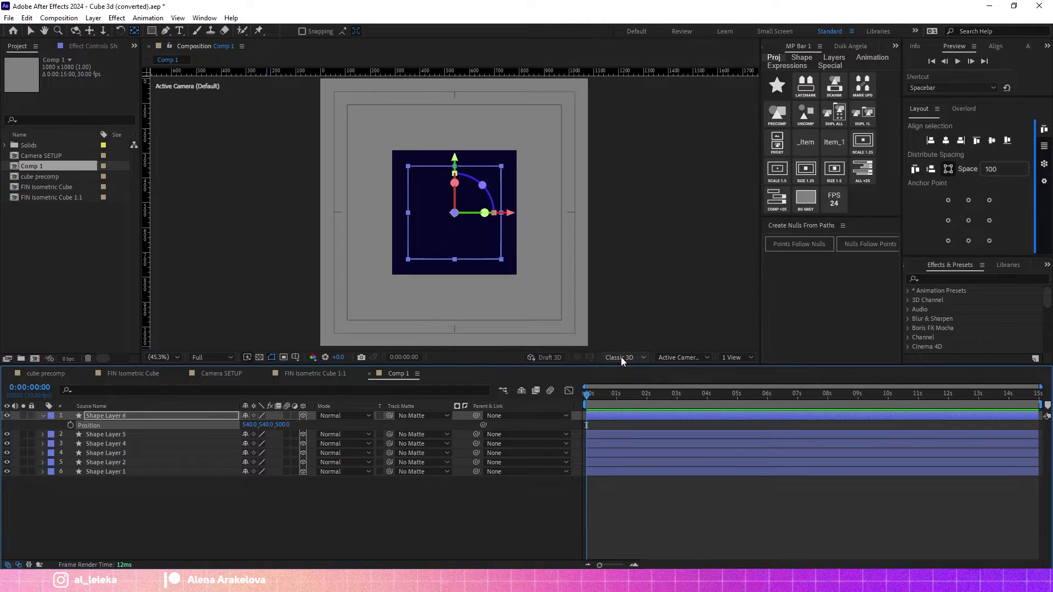
Check the back face in Left view, keeping Z at 500, then return to Active Camera
click(686, 359)
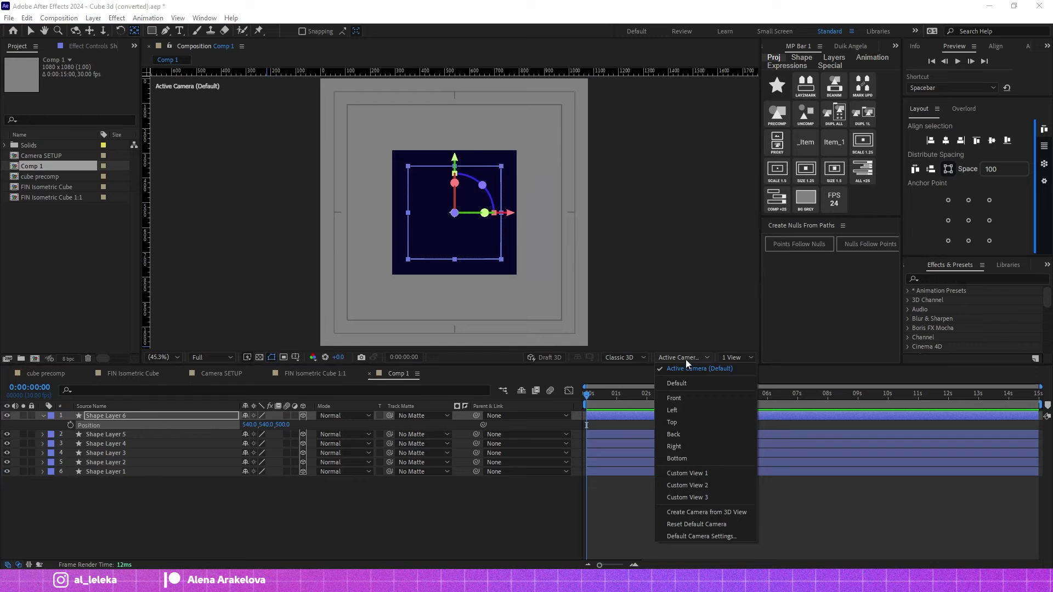
click(680, 409)
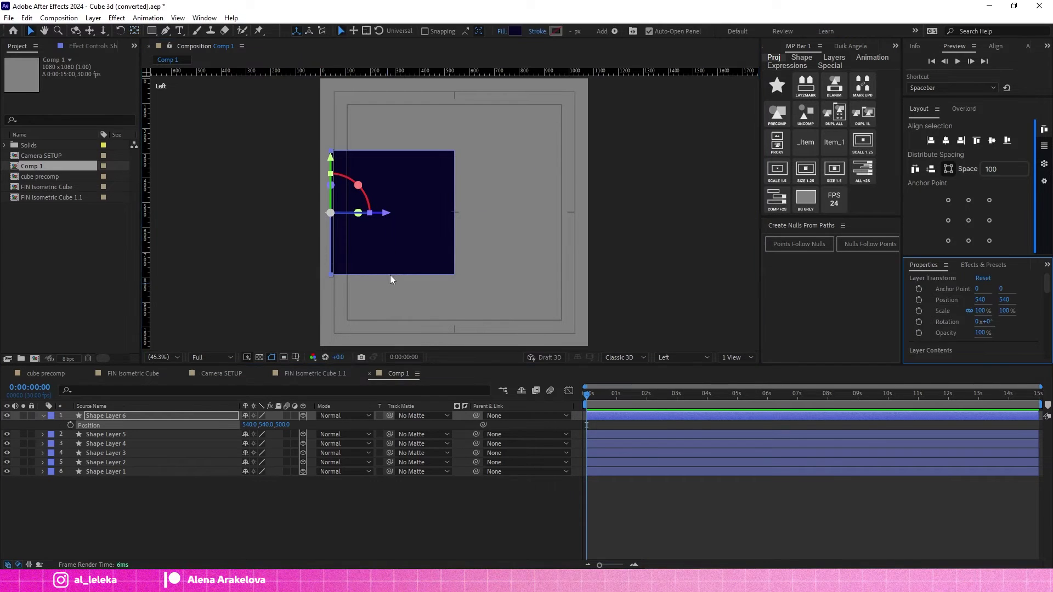
key(v)
drag(387, 214, 380, 212)
key(ctrl+z)
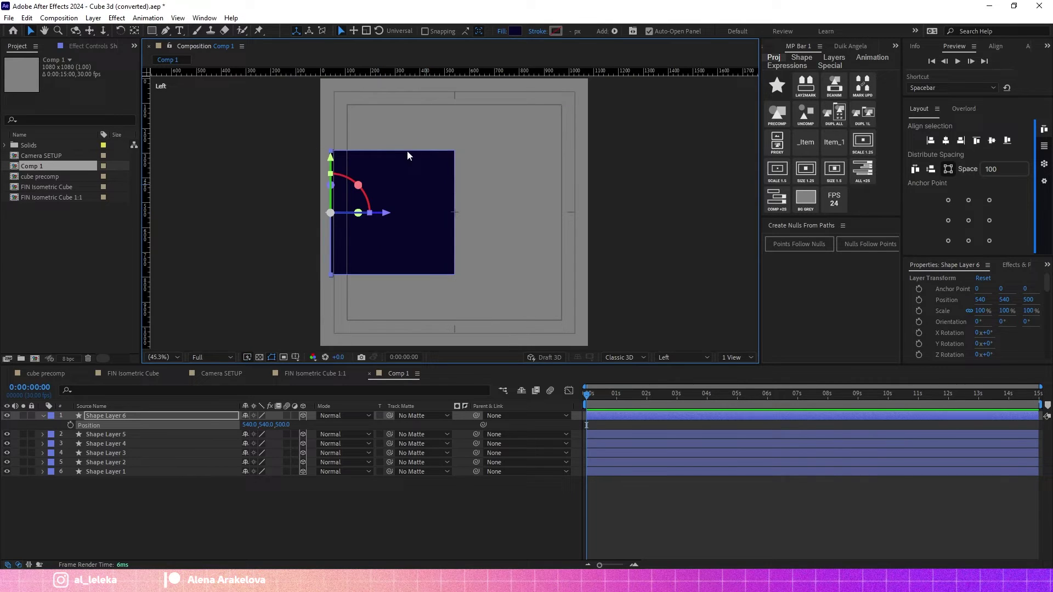
click(684, 358)
click(683, 368)
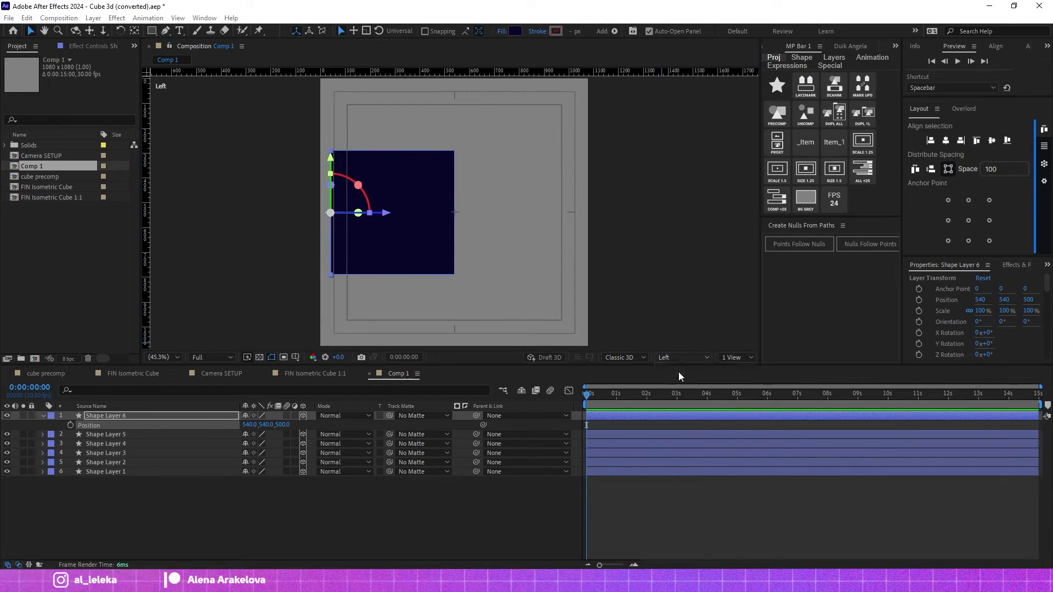
click(387, 509)
Reveal Comp 1 in the Project panel and nest it in a new composition, Comp 2
right_click(402, 378)
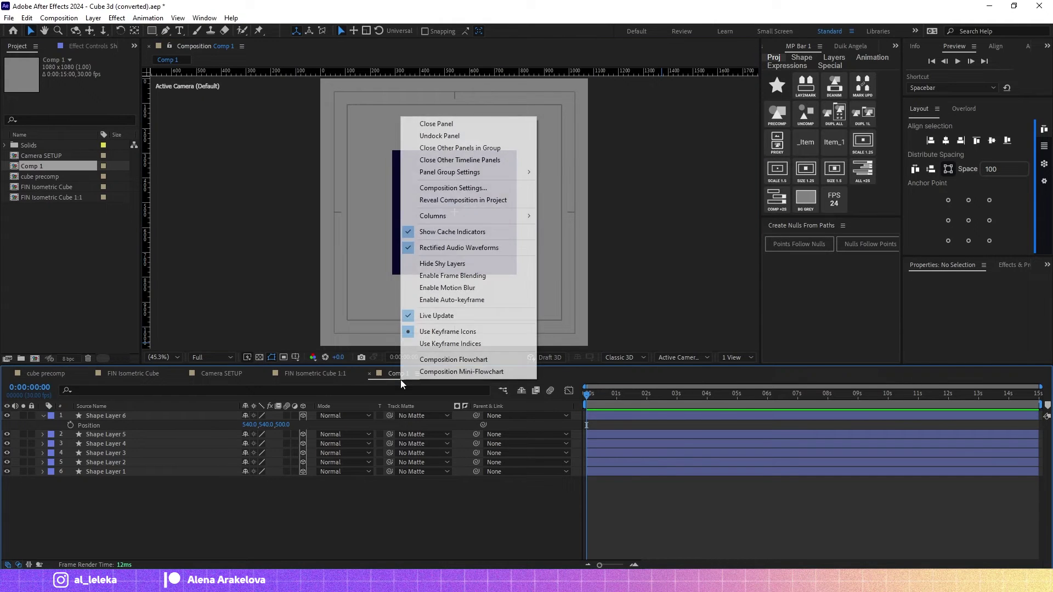
click(466, 200)
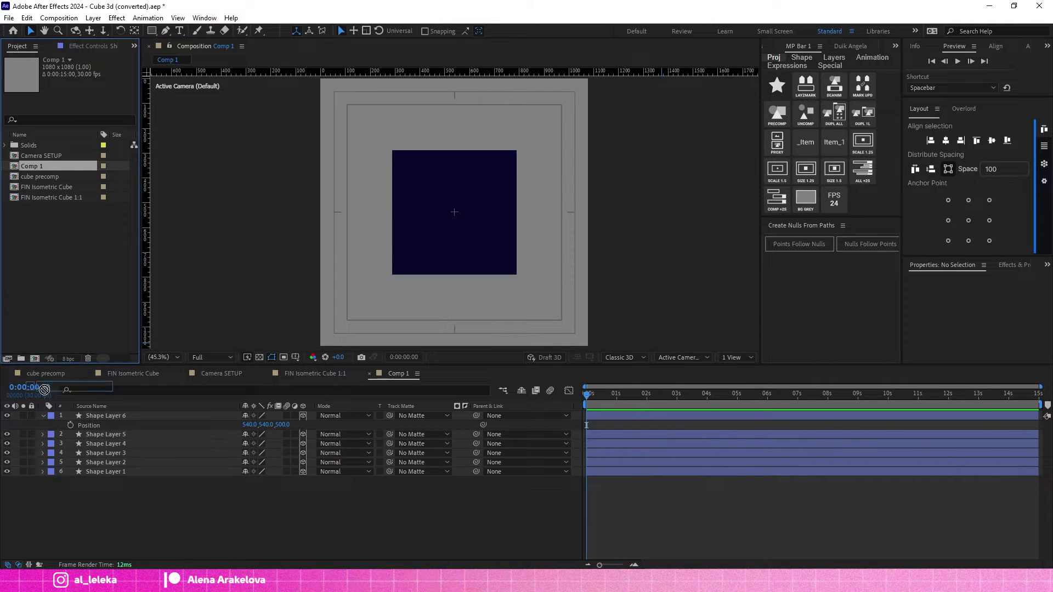
drag(45, 389, 37, 356)
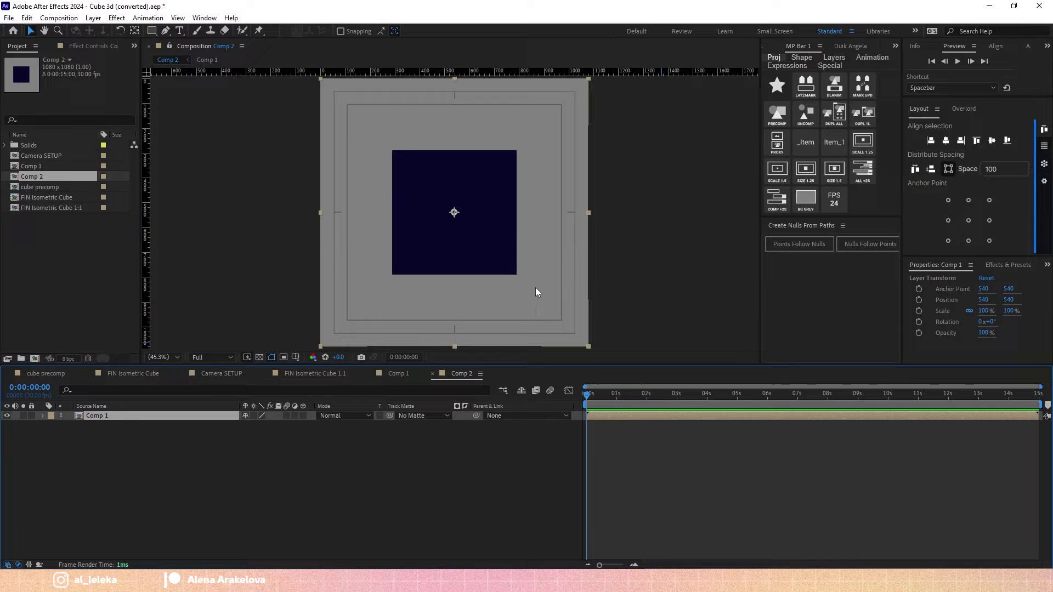
Enable 3D and Collapse Transformations on the Comp 1 layer and try rotating it on Y
click(259, 444)
click(216, 415)
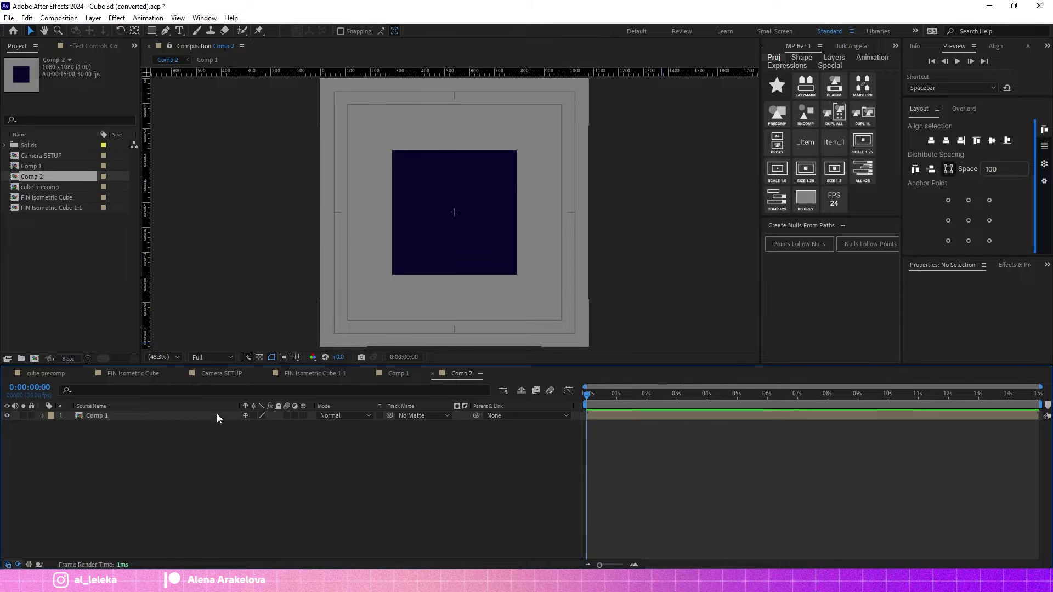
click(304, 416)
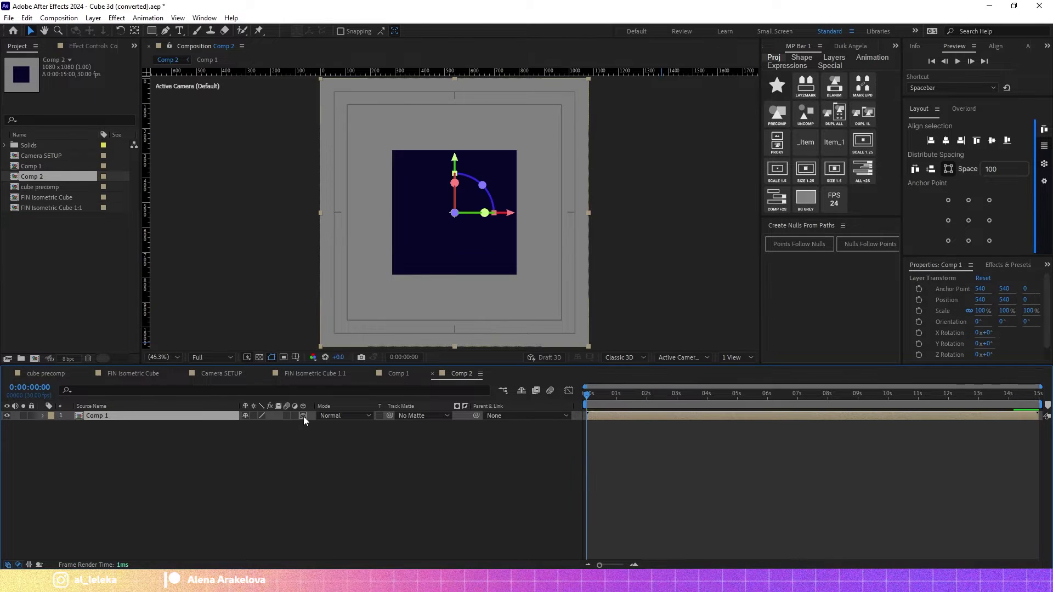
click(253, 416)
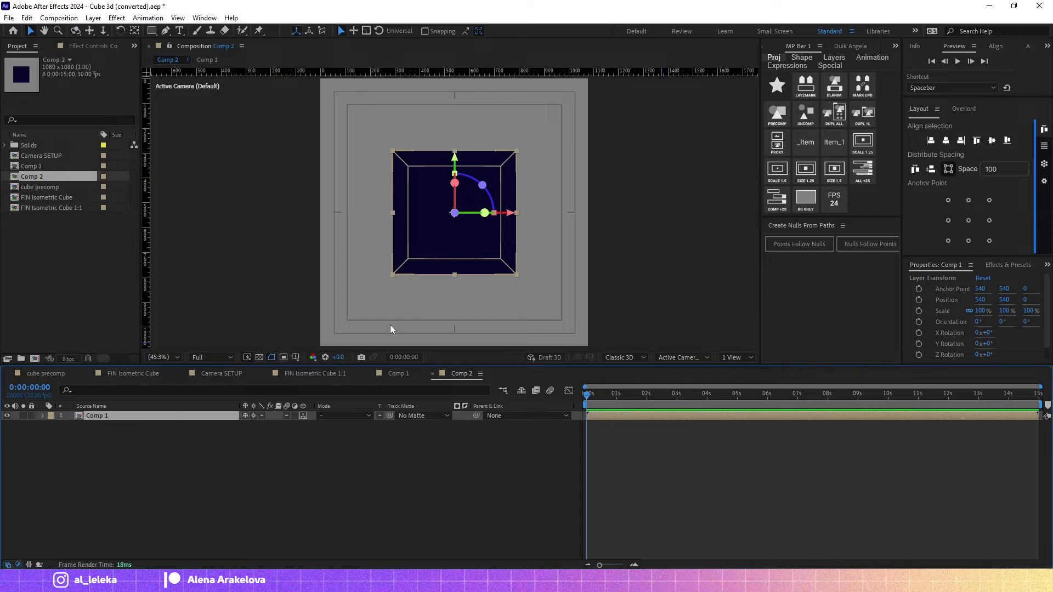
key(r)
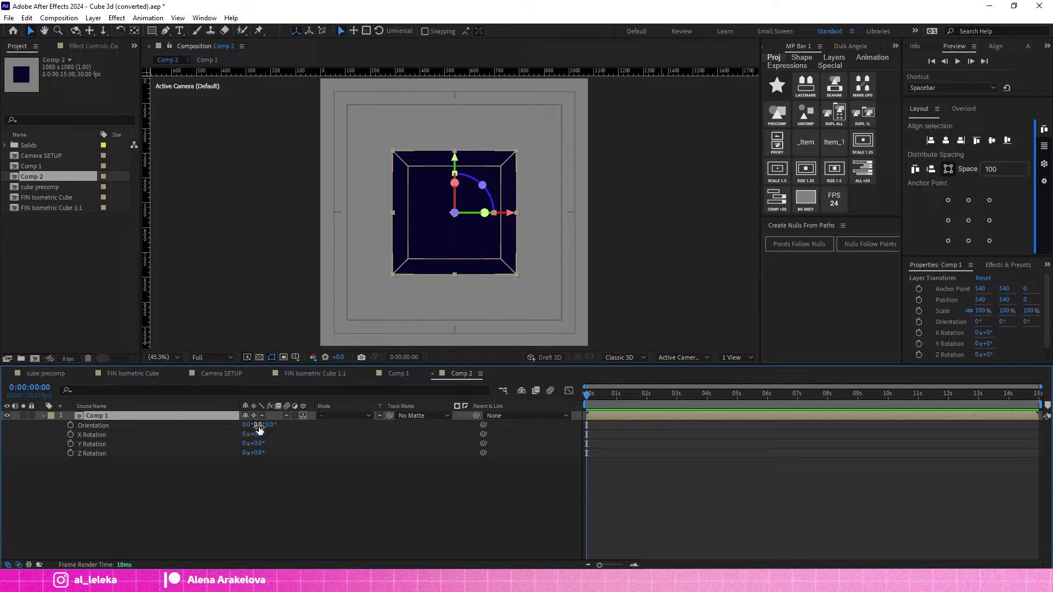
mouse_move(253, 443)
mouse_down()
mouse_move(269, 443)
mouse_move(236, 445)
mouse_move(249, 452)
mouse_up()
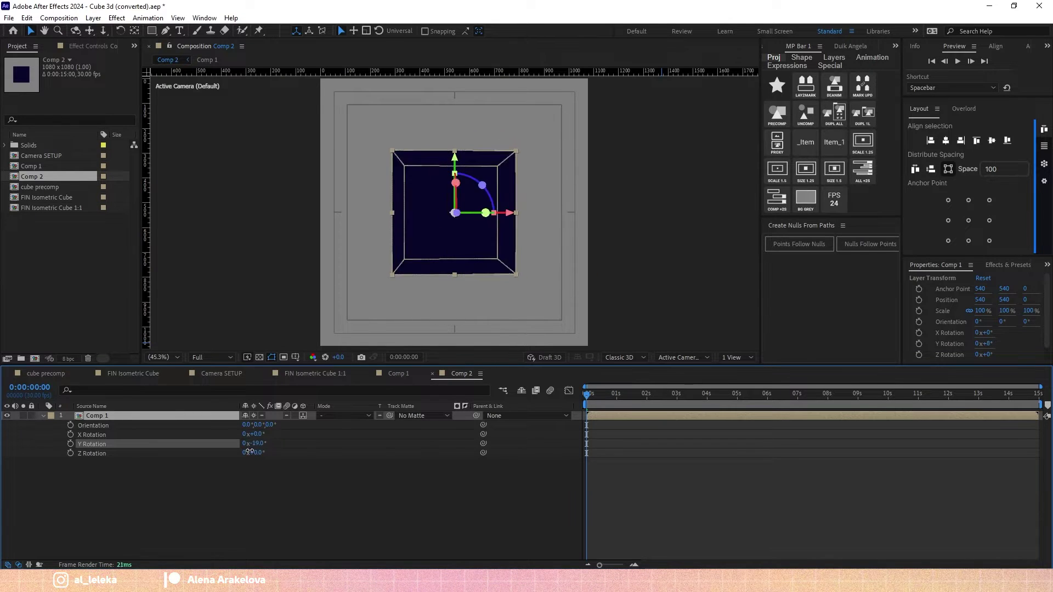
Reset the cube's Y rotation to 0 and drag a horizontal guide across the composition
key(ctrl+z)
key(ctrl+z)
key(ctrl+z)
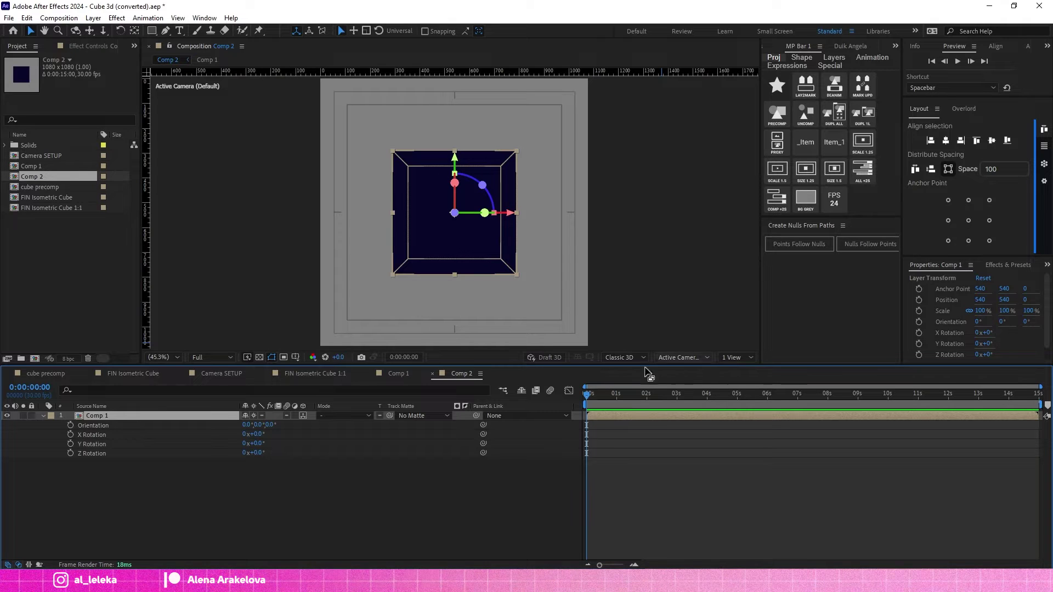
drag(324, 72, 325, 183)
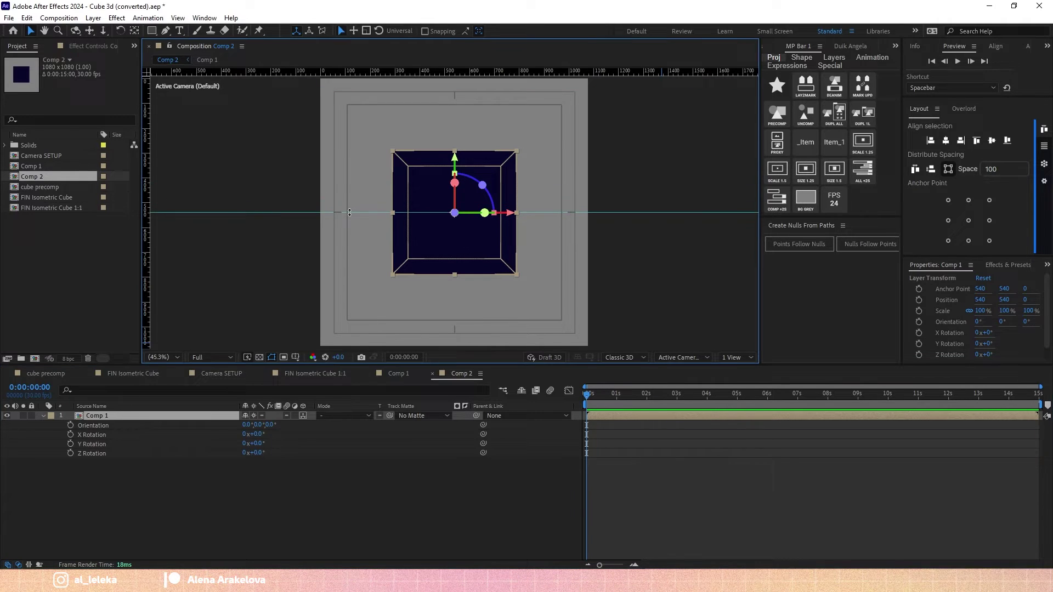
scroll(348, 212, up, 5)
scroll(306, 214, down, 5)
Switch the viewer to Top view and try Position Z values of 250 and -250
click(738, 357)
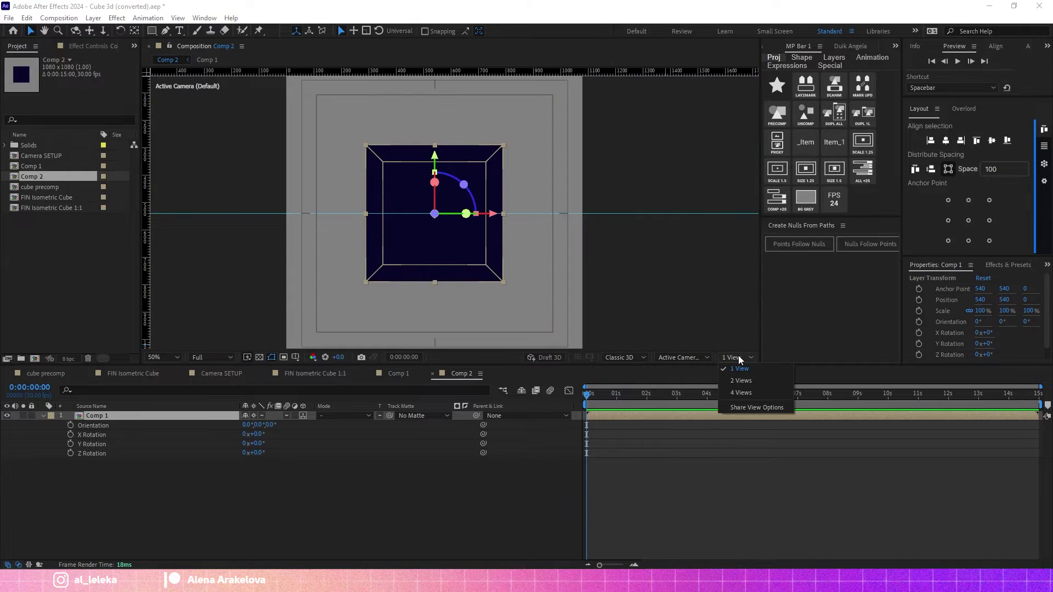
click(683, 359)
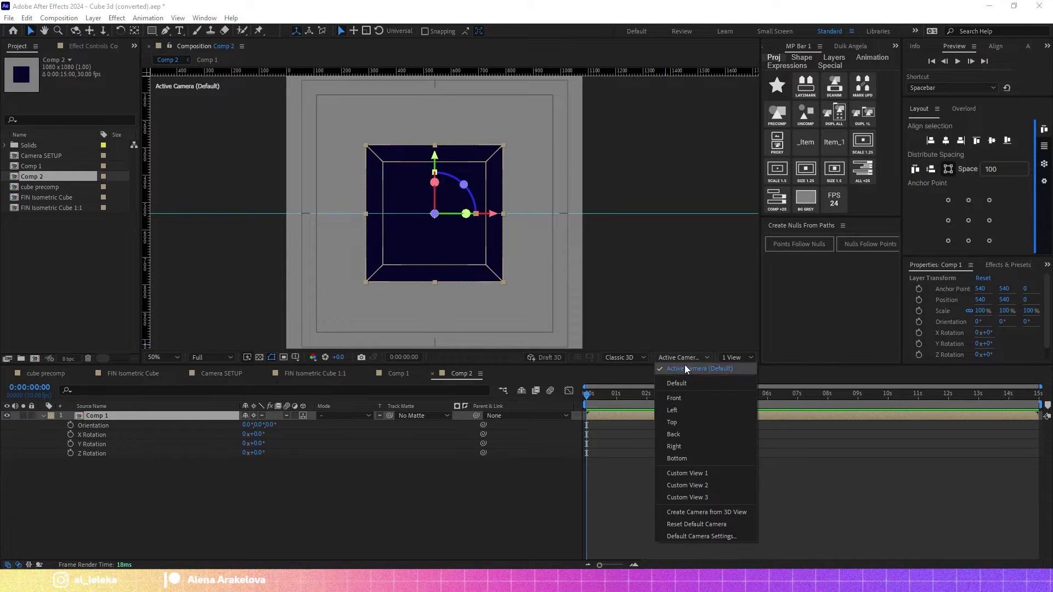
click(674, 422)
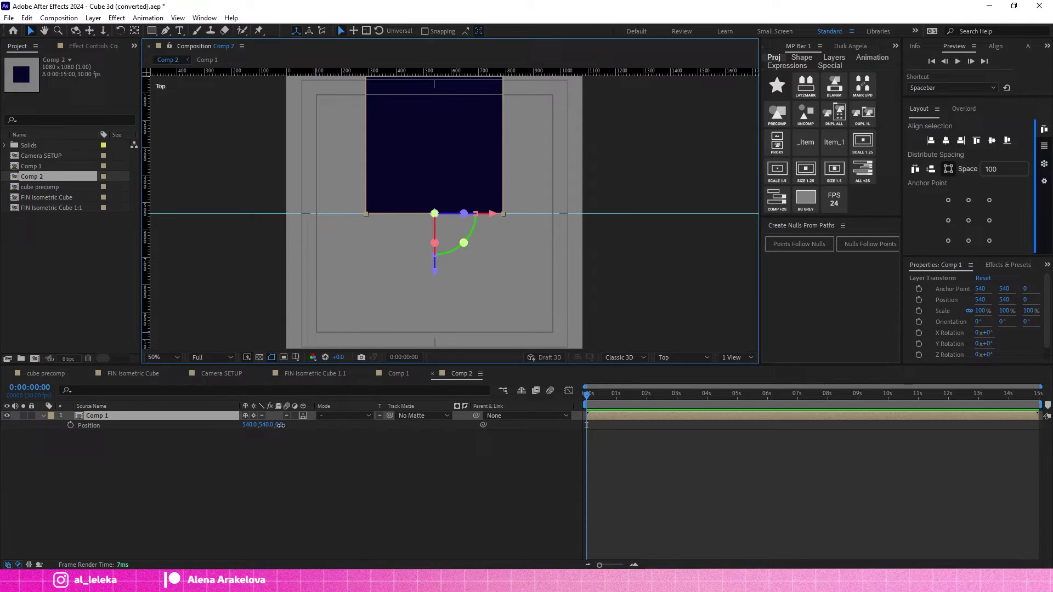
click(280, 425)
text(250)
key(Return)
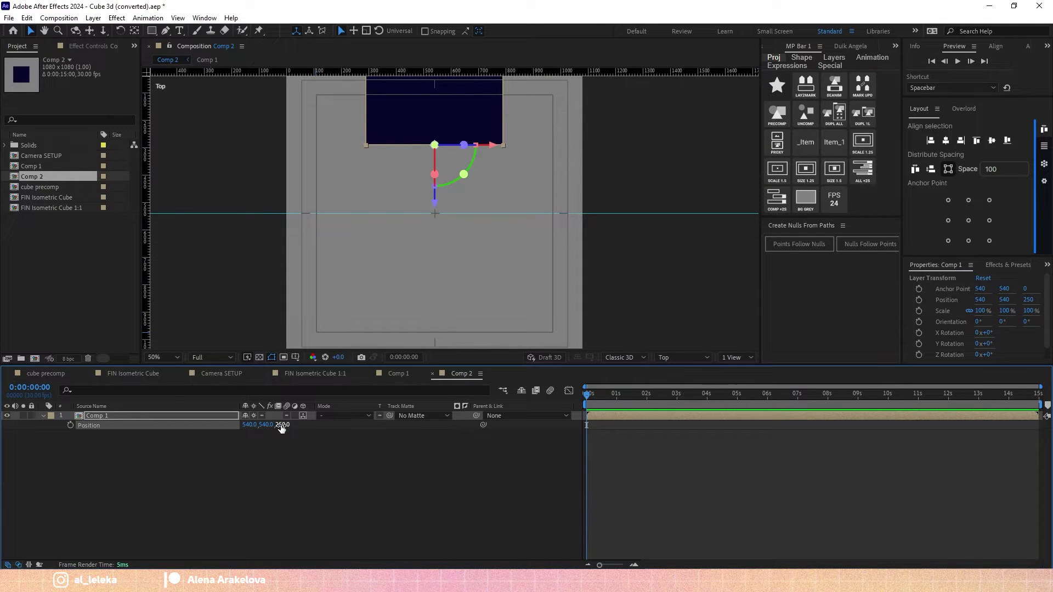
click(281, 425)
text(-250)
key(Return)
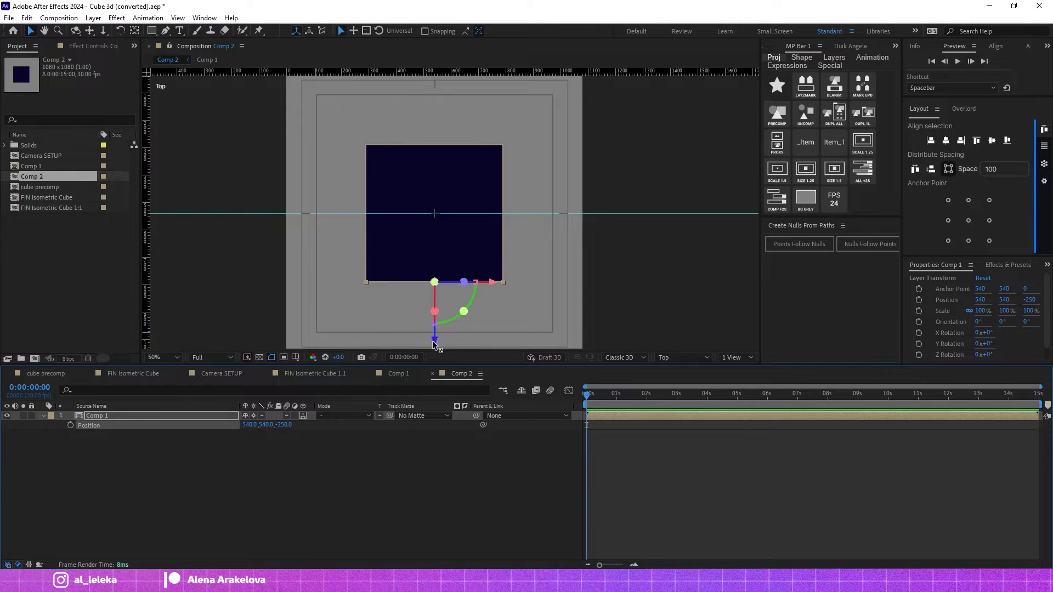
Move the Comp 1 layer's anchor point 250 back along Z, keeping position at 540, 540, 0
drag(437, 341, 436, 264)
scroll(435, 254, up, 6)
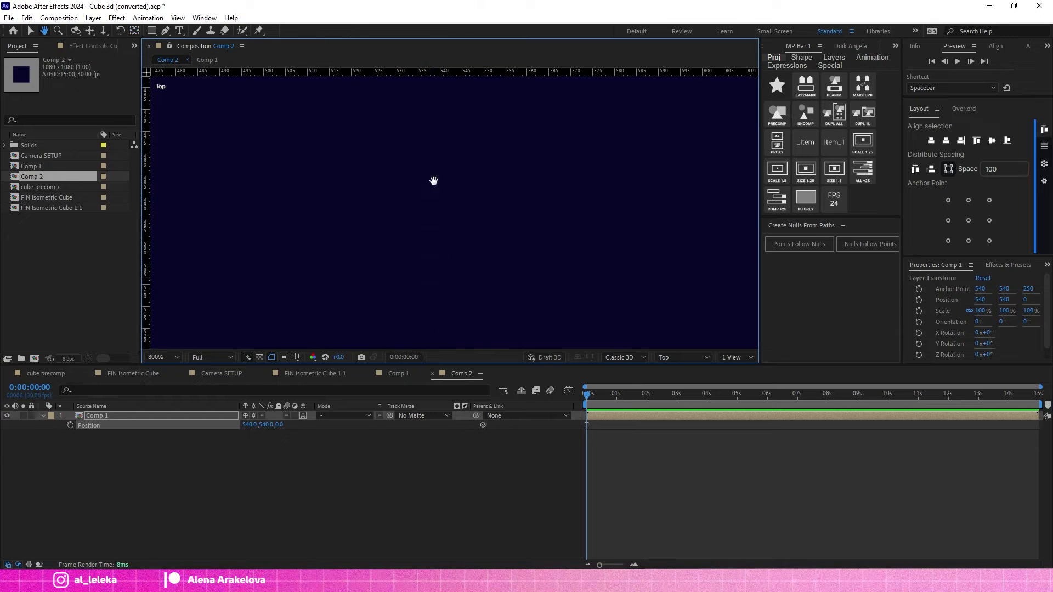
drag(435, 176, 443, 86)
scroll(458, 180, up, 3)
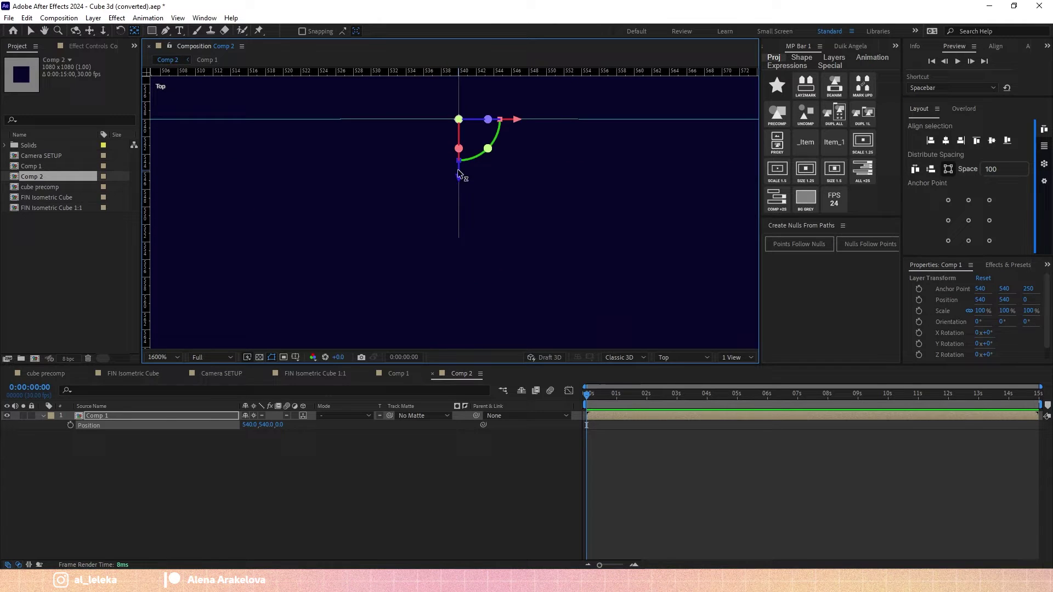
drag(458, 179, 459, 174)
scroll(461, 174, down, 4)
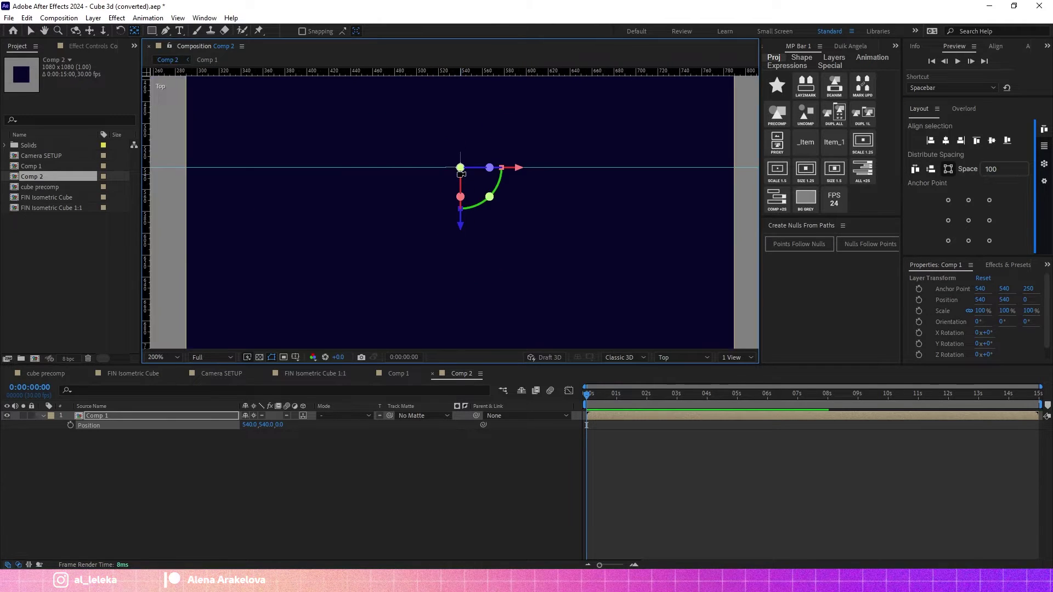
scroll(460, 174, down, 4)
scroll(465, 176, up, 2)
scroll(467, 178, down, 2)
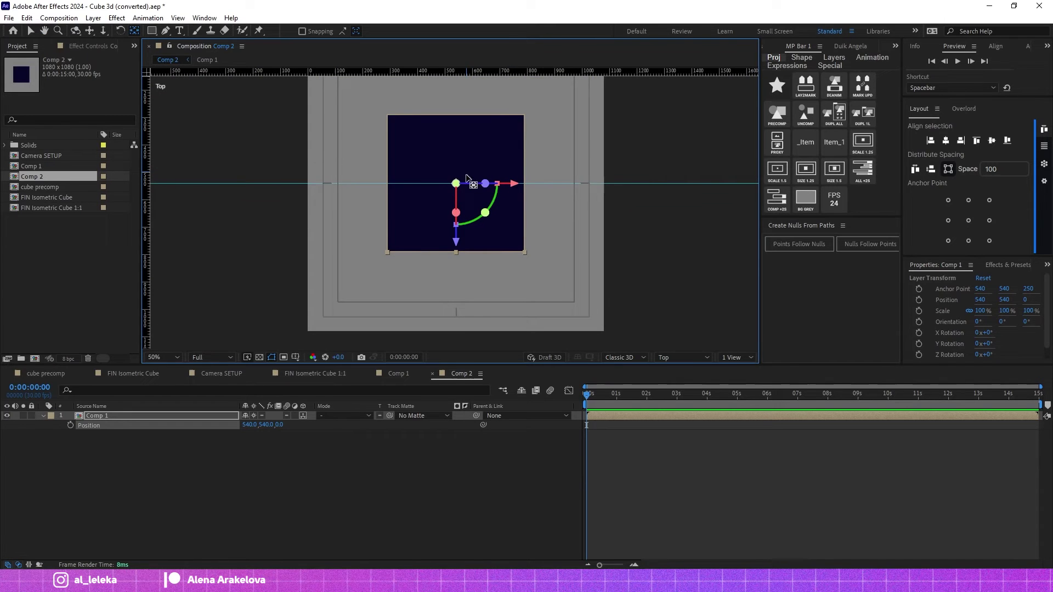
Return the viewer to Active Camera and review the Comp 1 layer's properties
click(667, 357)
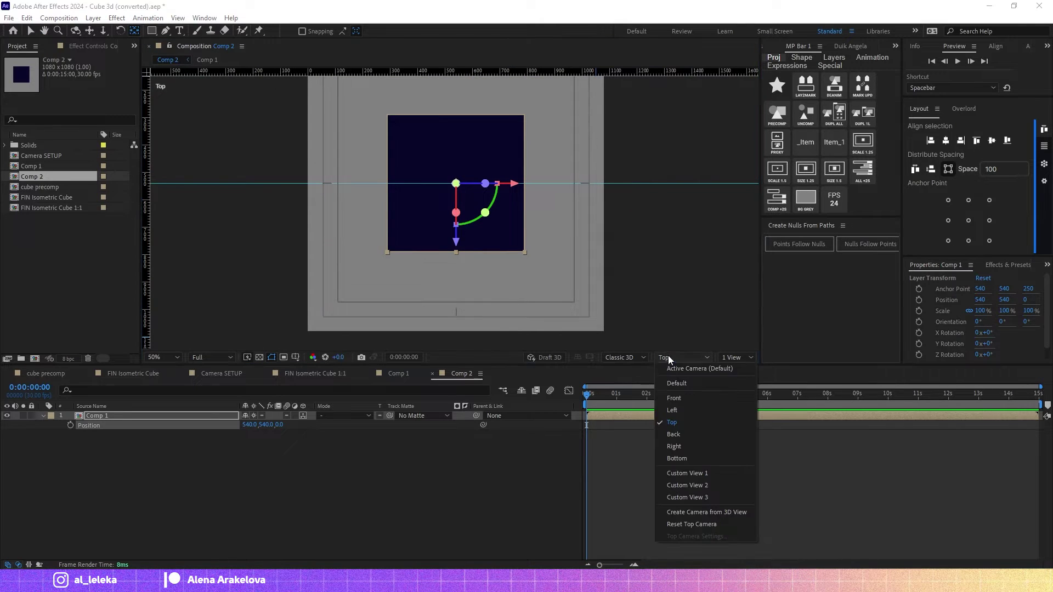
click(670, 367)
click(438, 498)
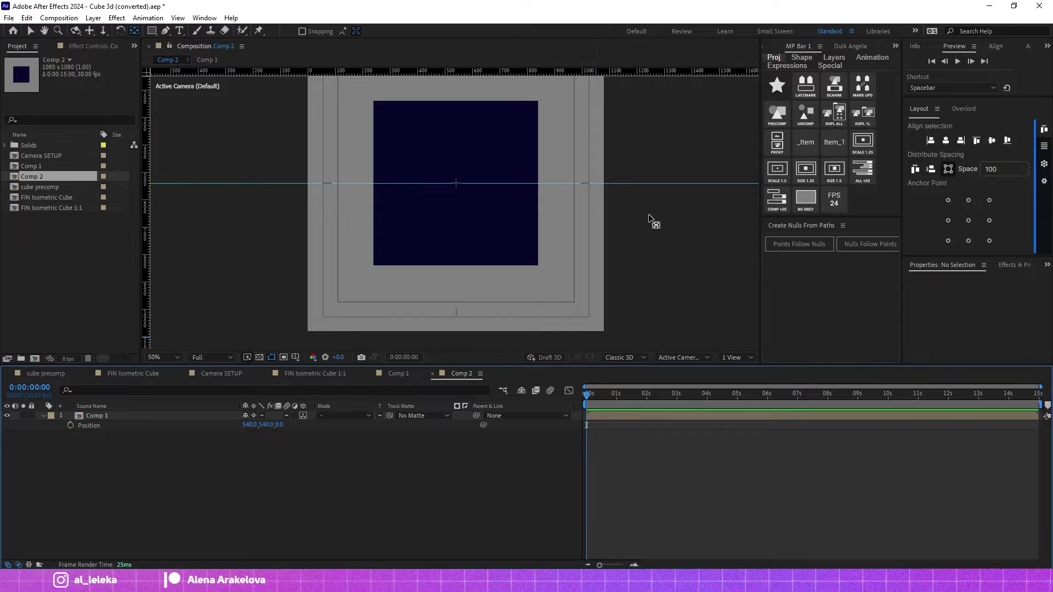
click(113, 415)
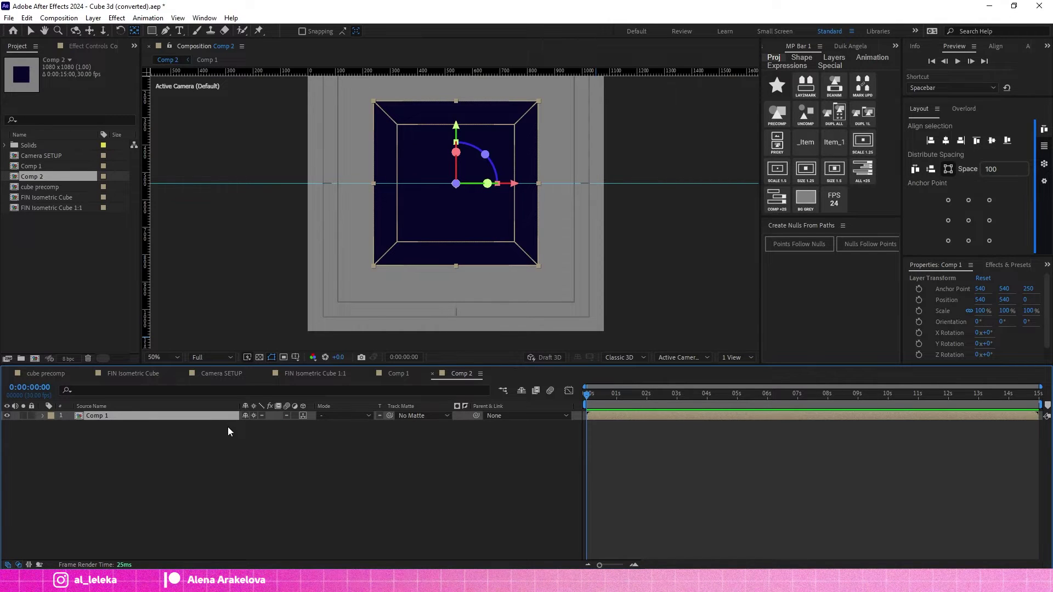
click(278, 434)
click(114, 416)
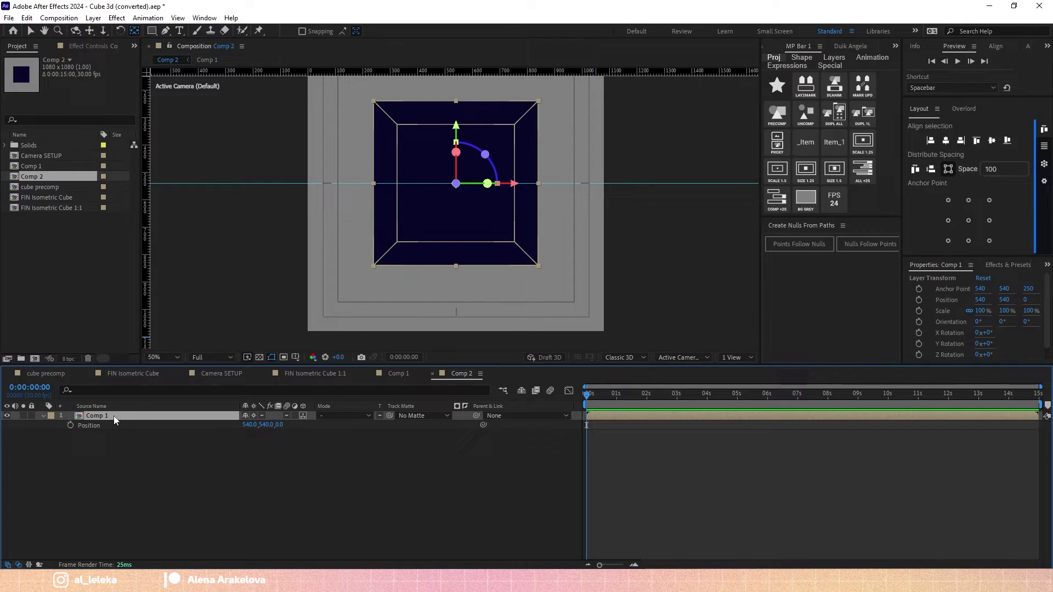
click(259, 456)
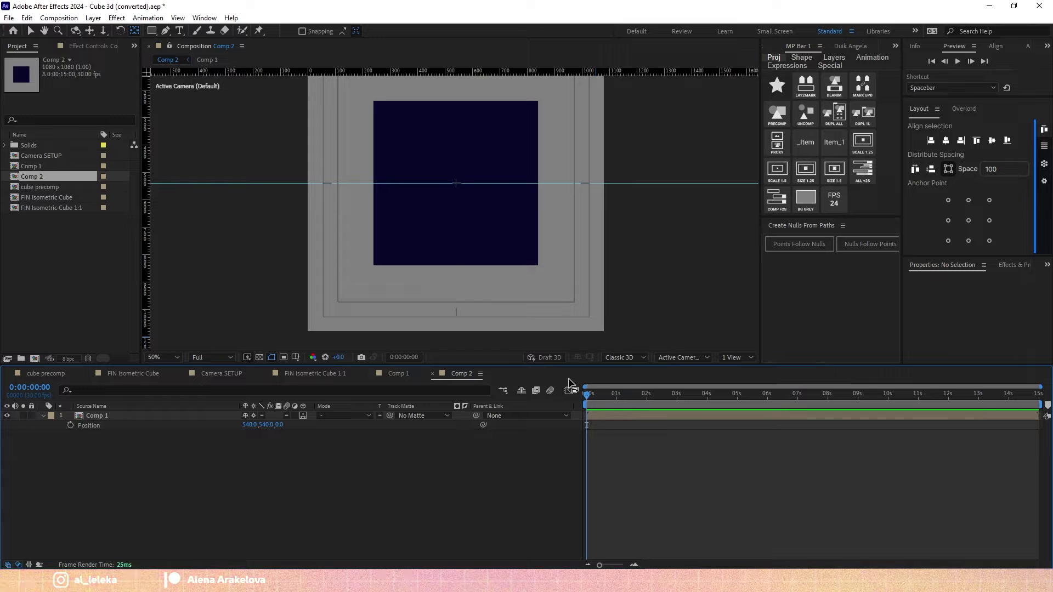
Scale the Comp 1 cube layer uniformly to 70%
click(152, 417)
key(s)
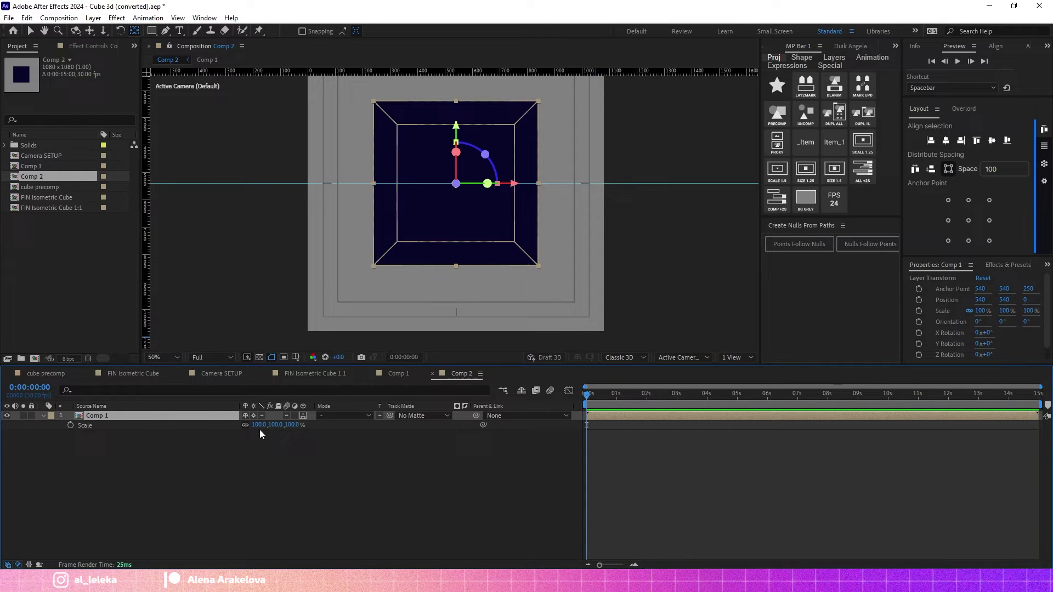
click(259, 426)
text(70)
key(Return)
Add a wiggle(1,80) expression to the layer's Orientation and preview the tumbling cube
key(r)
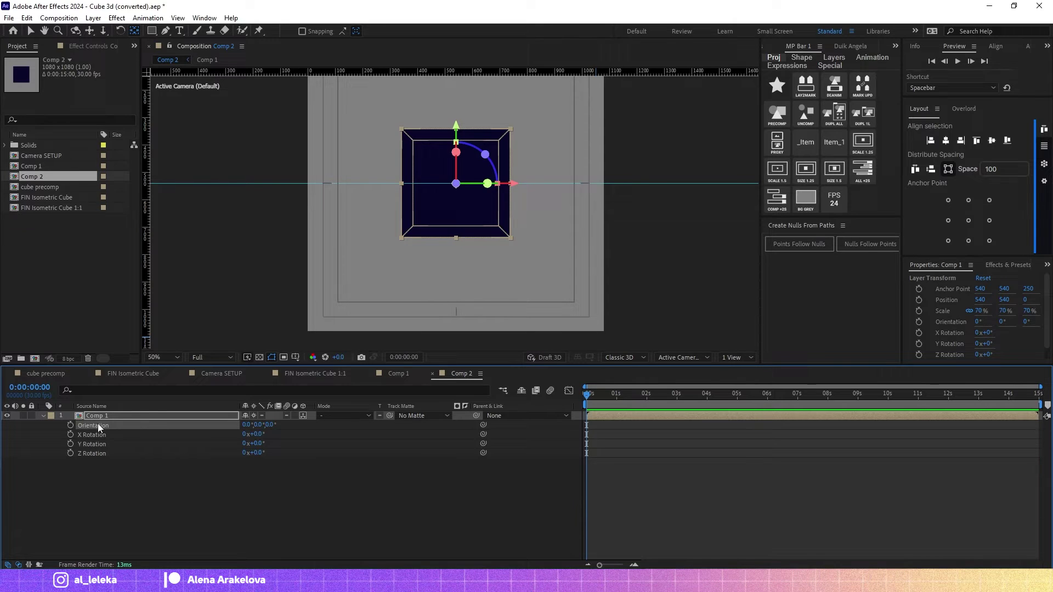
key(alt+shift+equal)
text(wig)
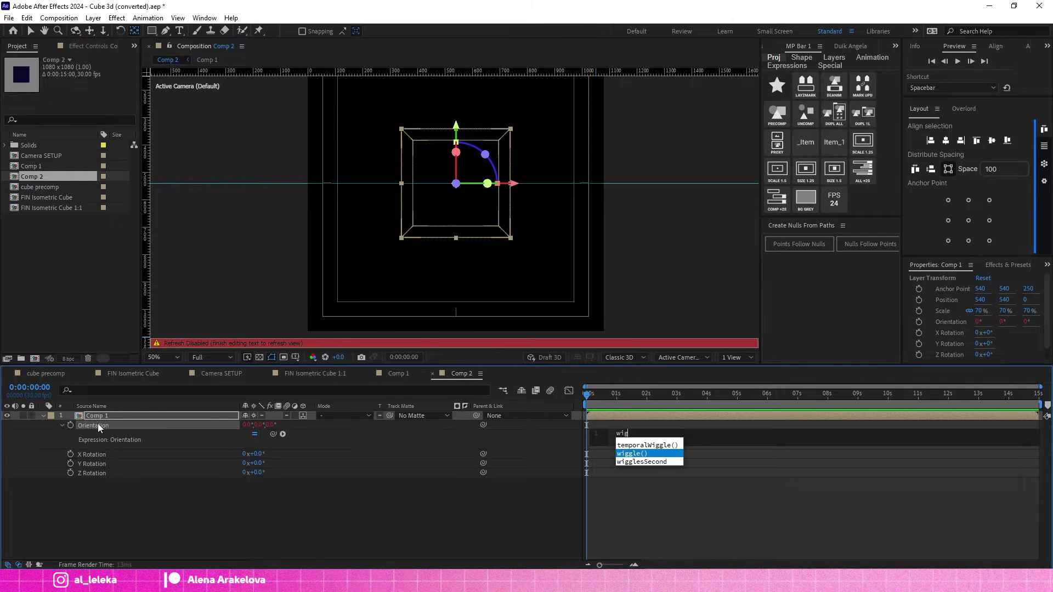
text(gle(1,)
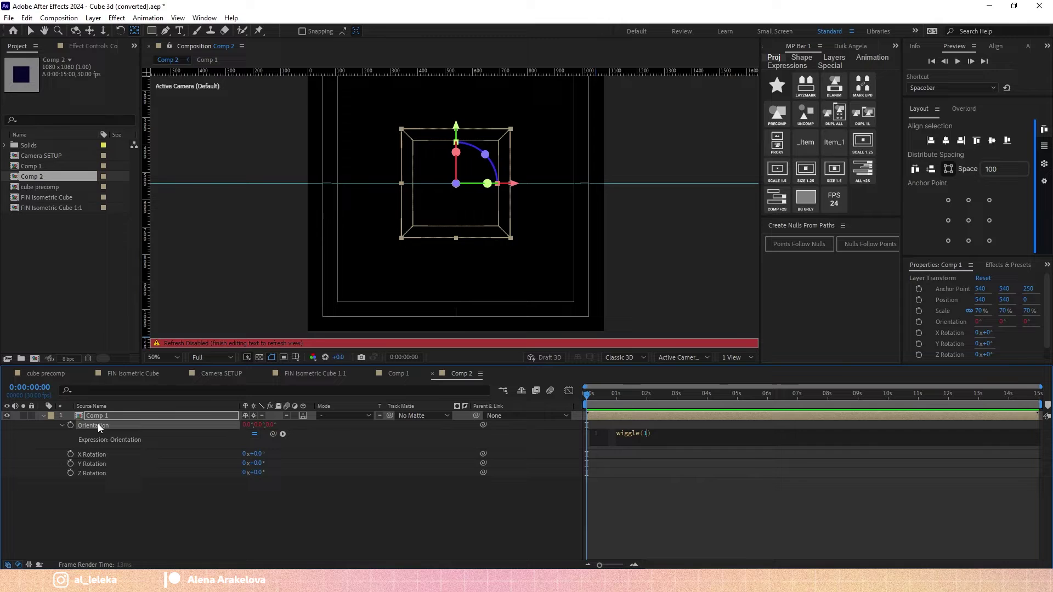
text(80)
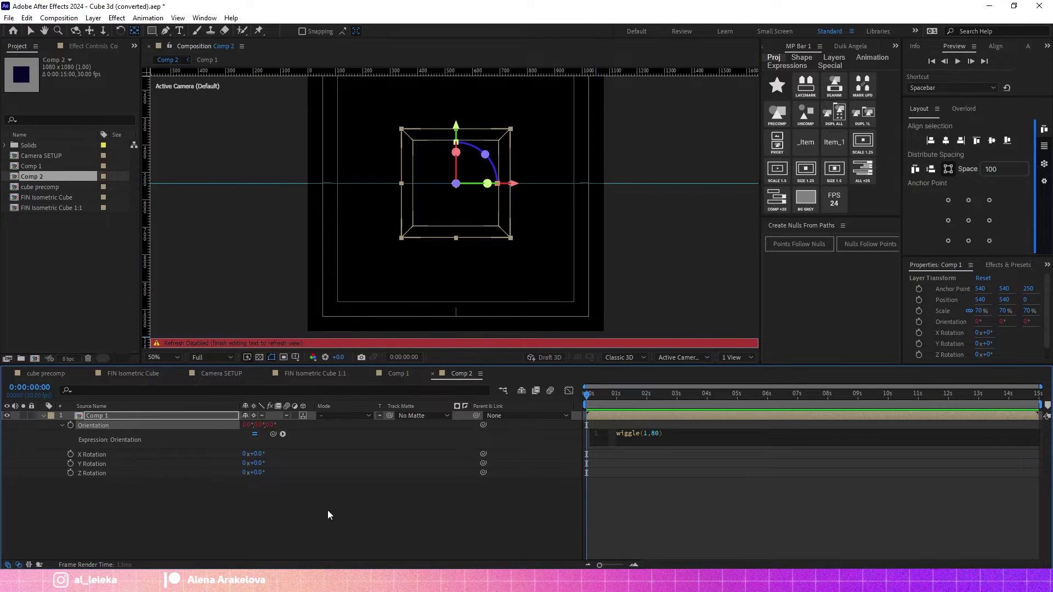
click(327, 510)
key(space)
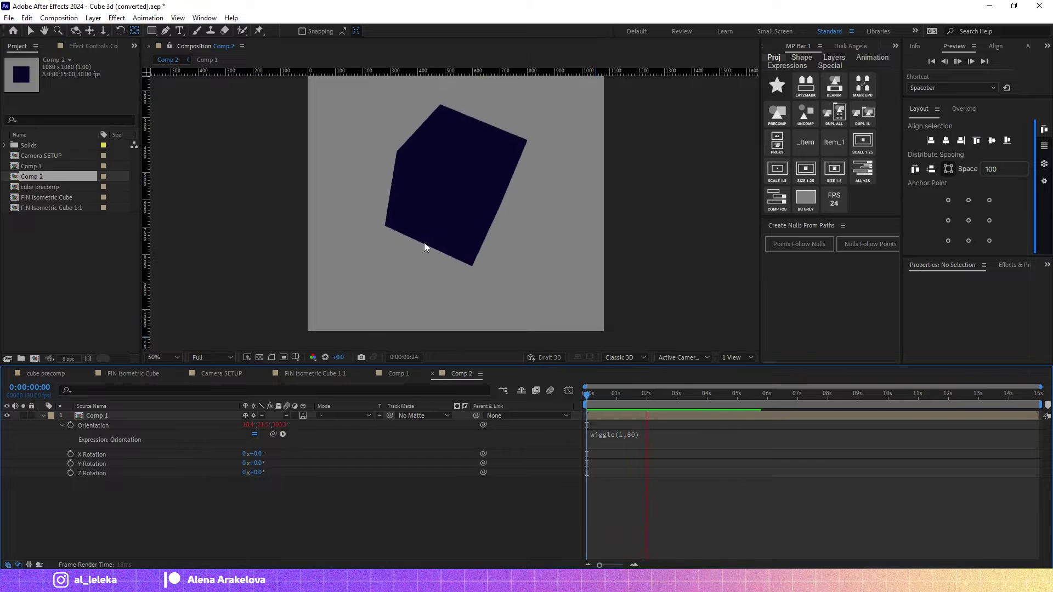
drag(424, 246, 432, 258)
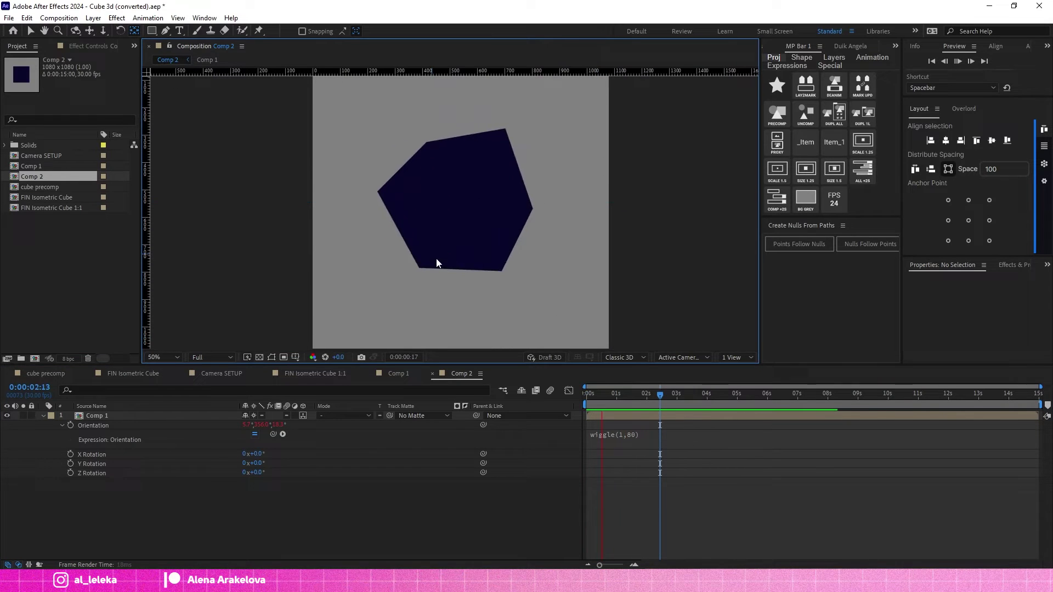
key(space)
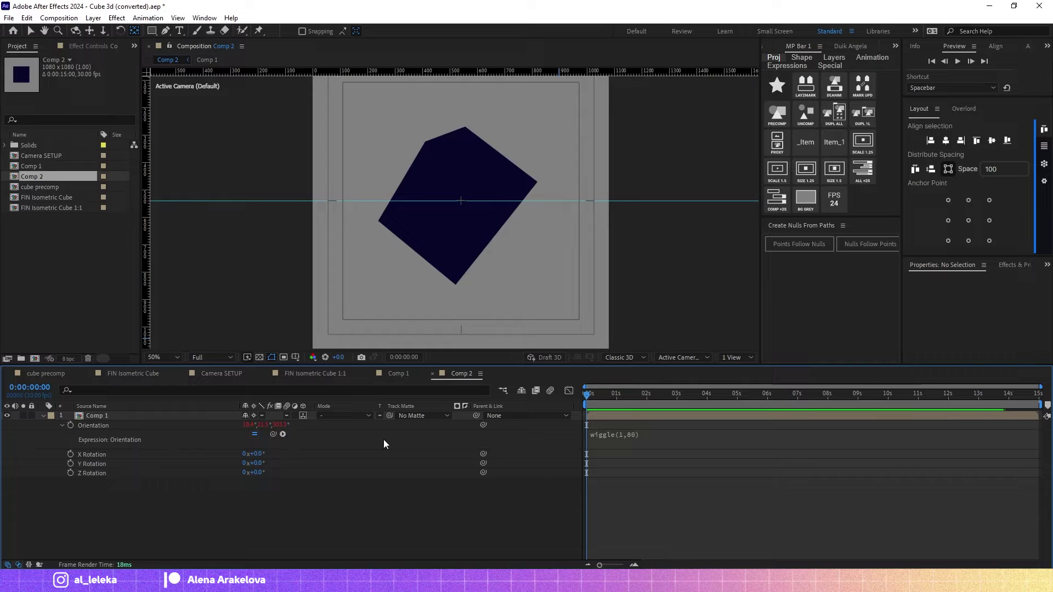
Set Comp 2's background colour to black in Composition Settings
right_click(357, 506)
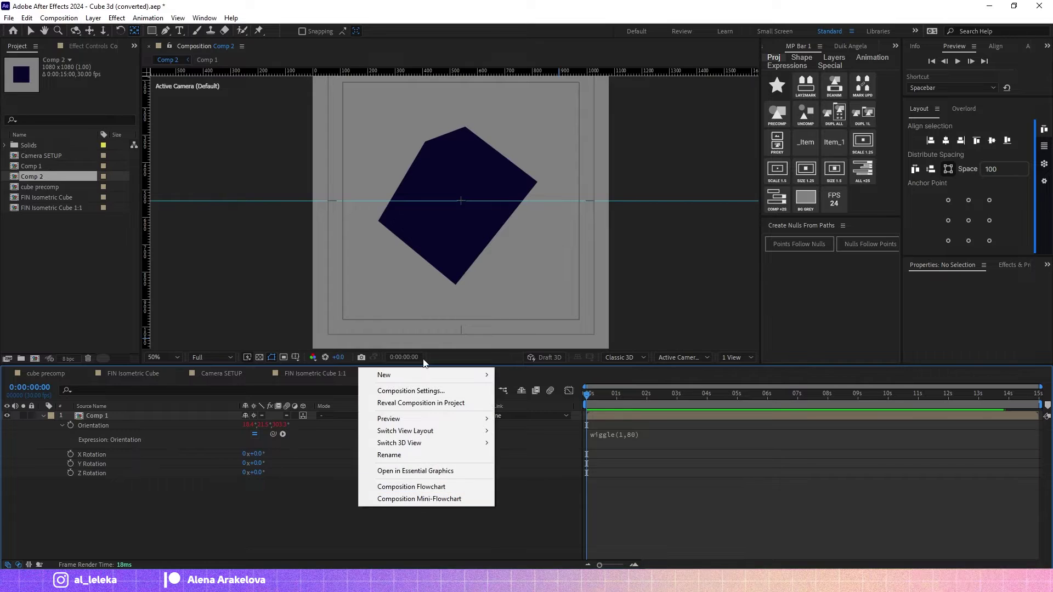
click(419, 391)
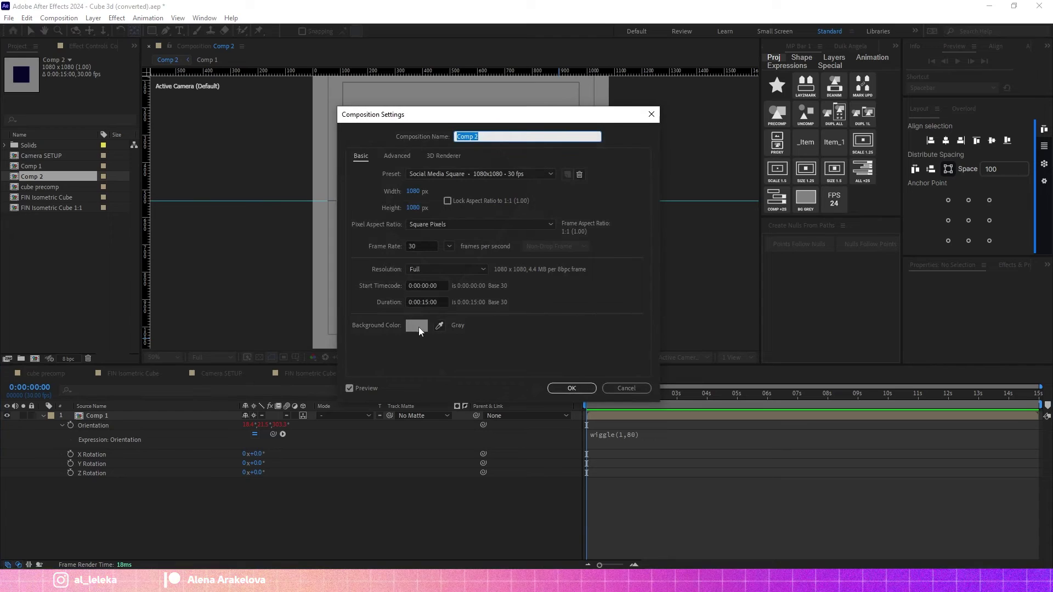
click(420, 327)
drag(707, 330, 663, 354)
click(938, 178)
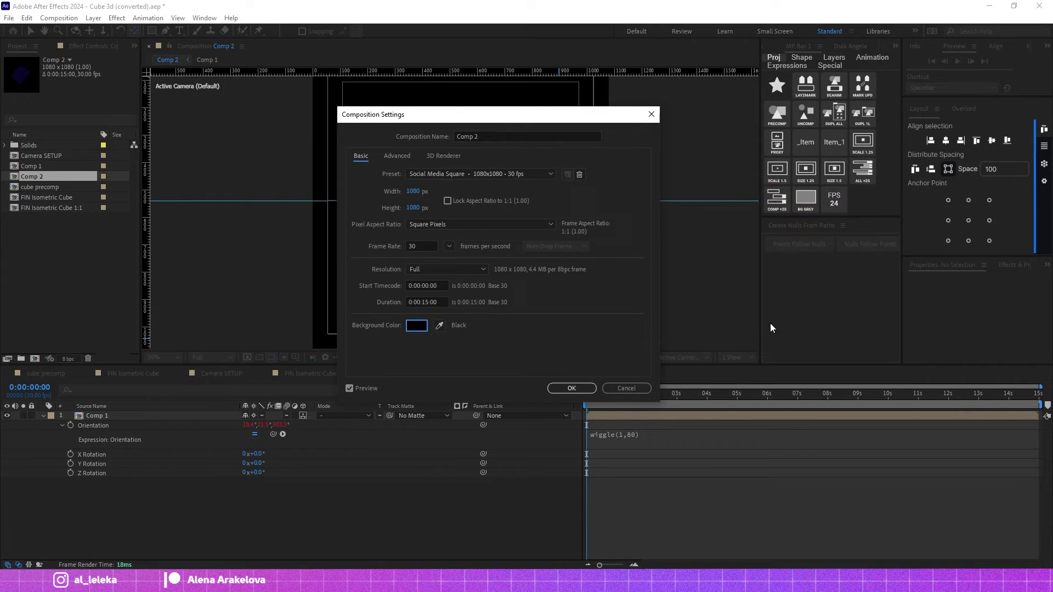
click(581, 388)
Add a new light layer with Light Type set to Point
right_click(400, 495)
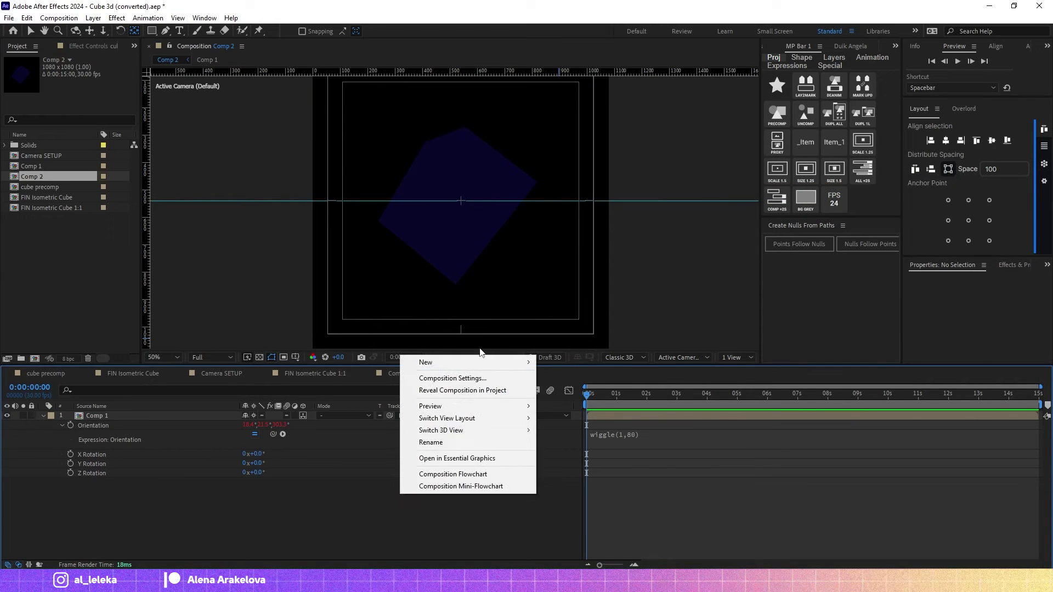
mouse_move(472, 367)
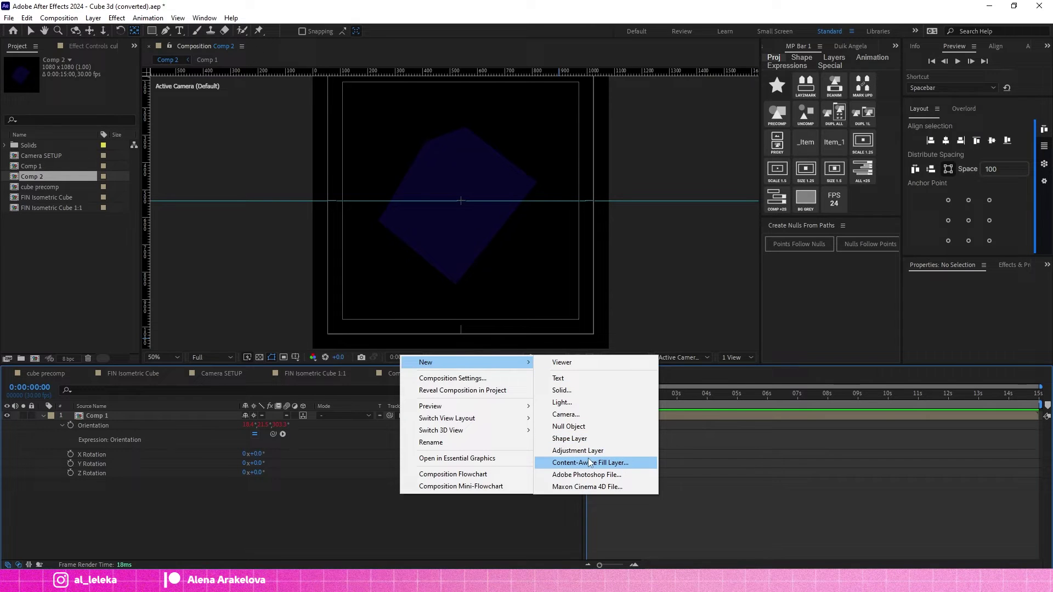
click(562, 402)
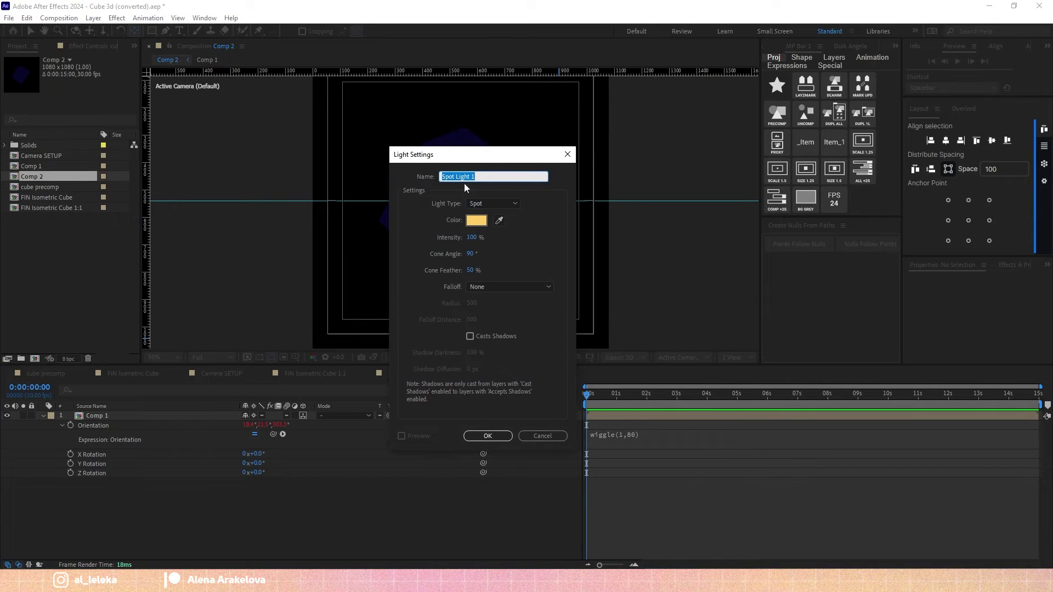
click(479, 203)
click(490, 238)
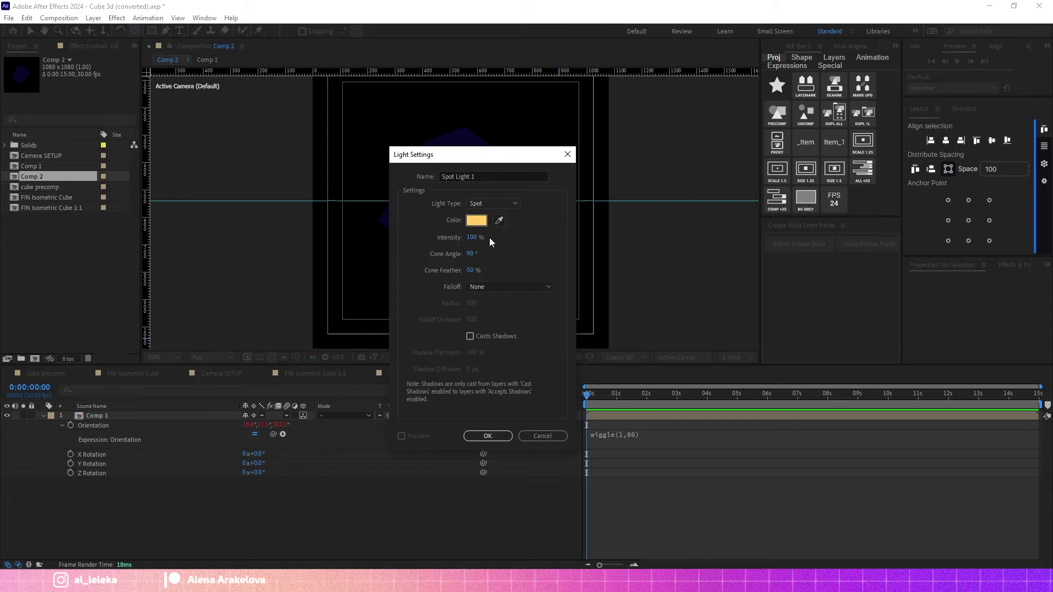
key(Down)
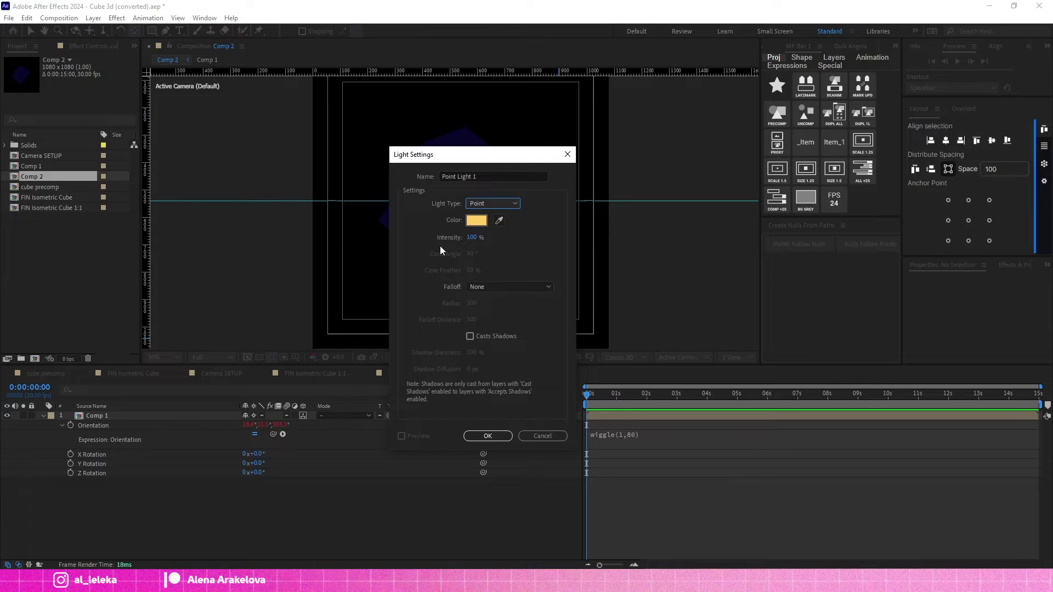
Tint the light yellow (FFE84A) and create Point Light 1
click(478, 220)
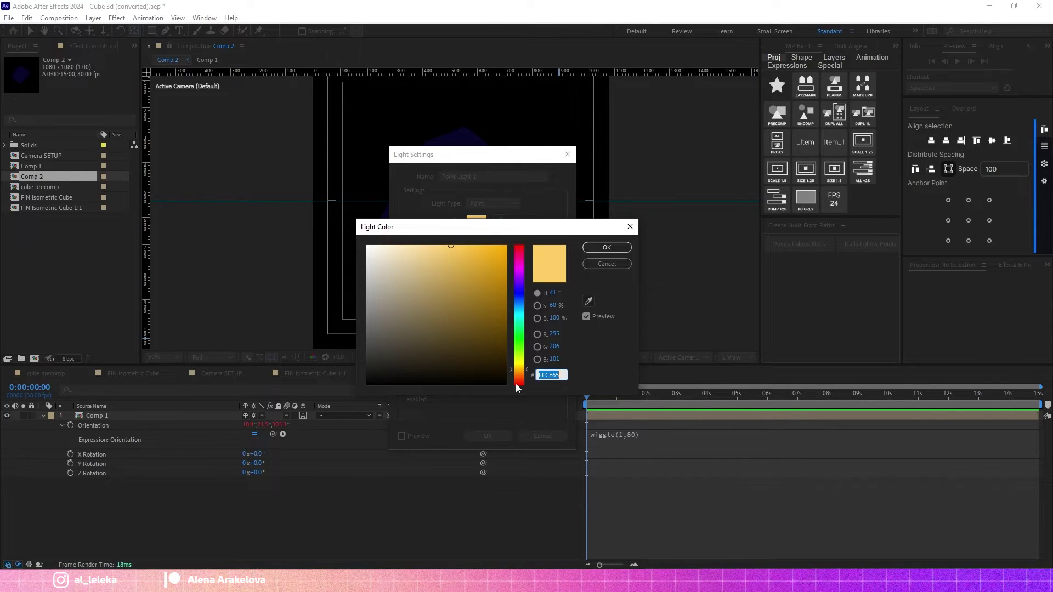
click(463, 251)
drag(521, 366, 521, 364)
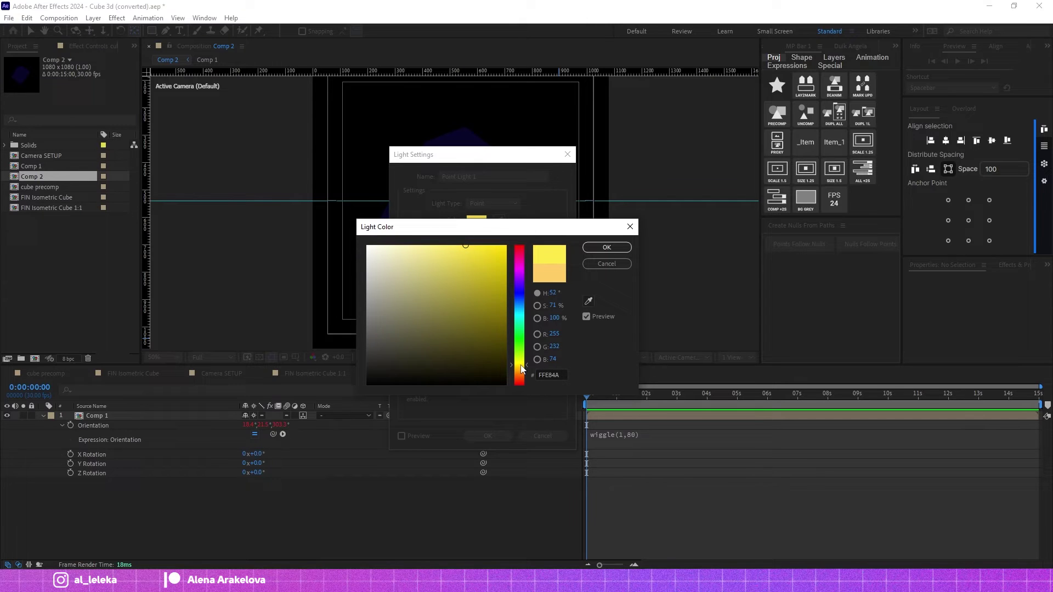
click(627, 248)
click(487, 436)
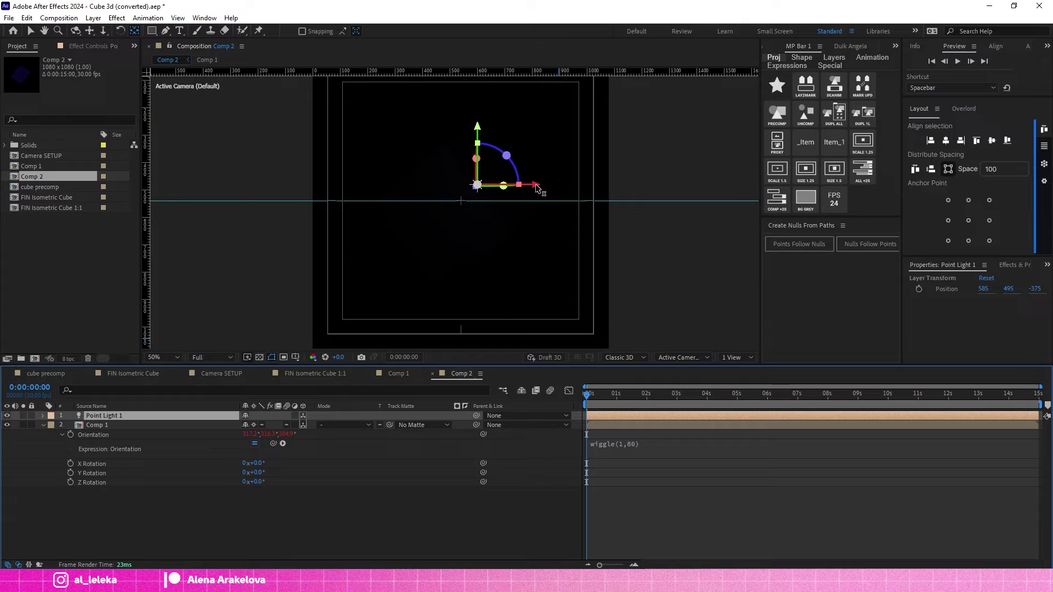
Place Point Light 1 upper right of the cube, then duplicate it and move Point Light 2 lower left
drag(537, 189, 601, 186)
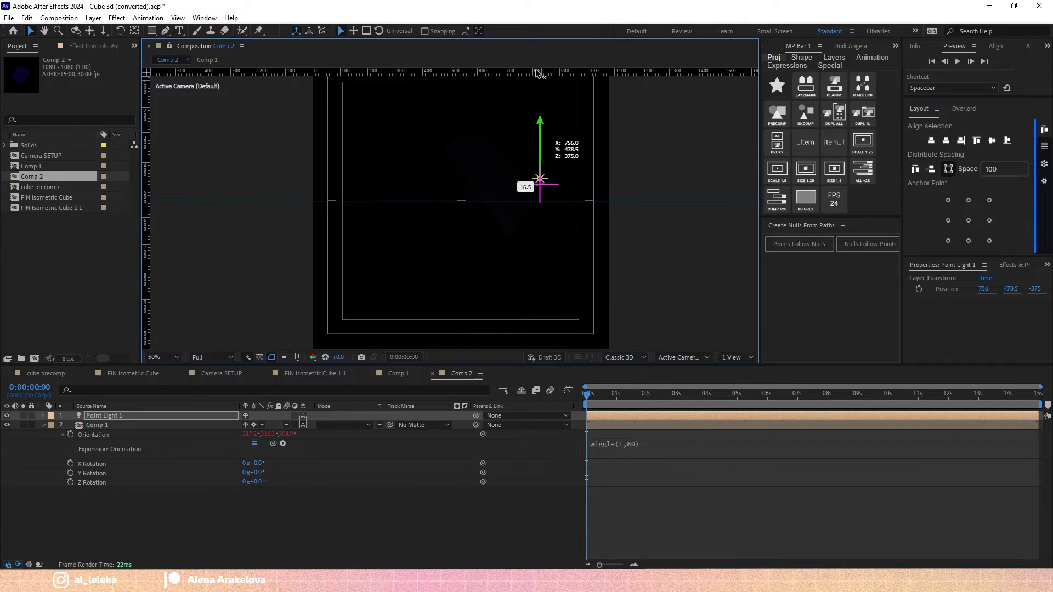
drag(537, 71, 537, 69)
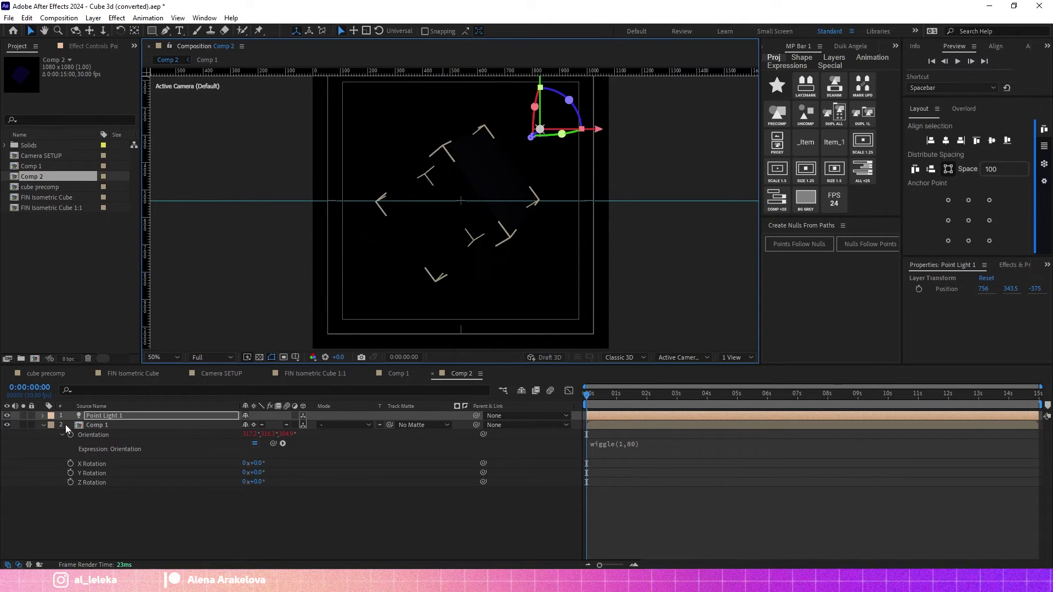
key(ctrl+d)
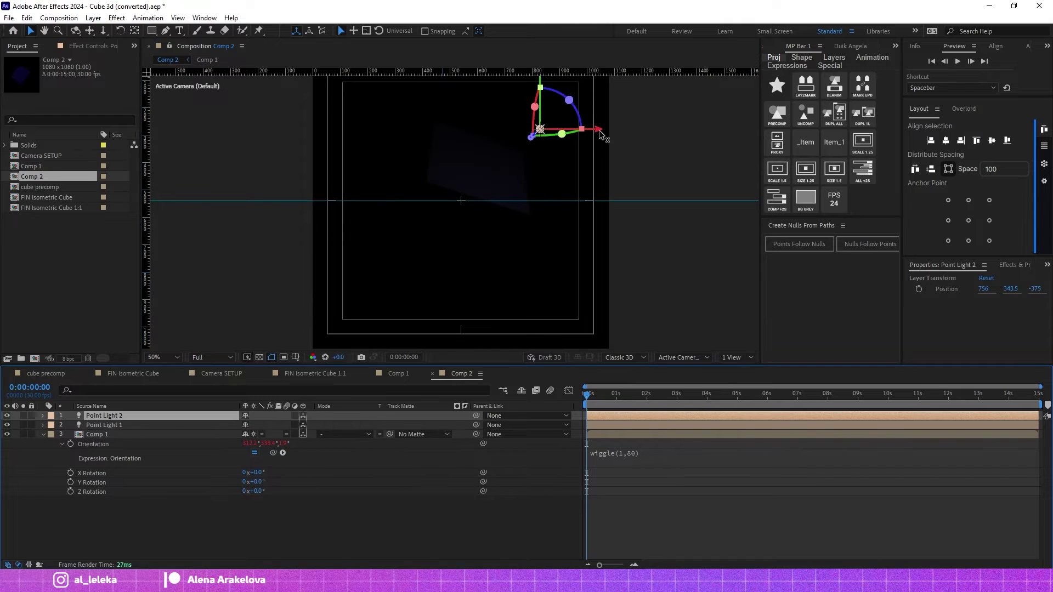
drag(597, 129, 475, 129)
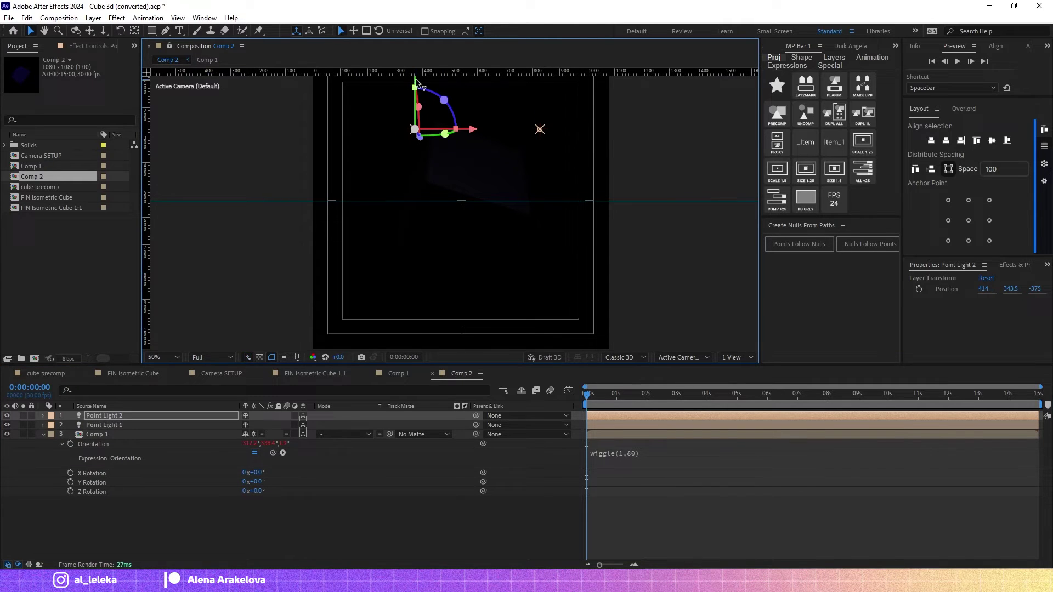
drag(415, 86, 413, 226)
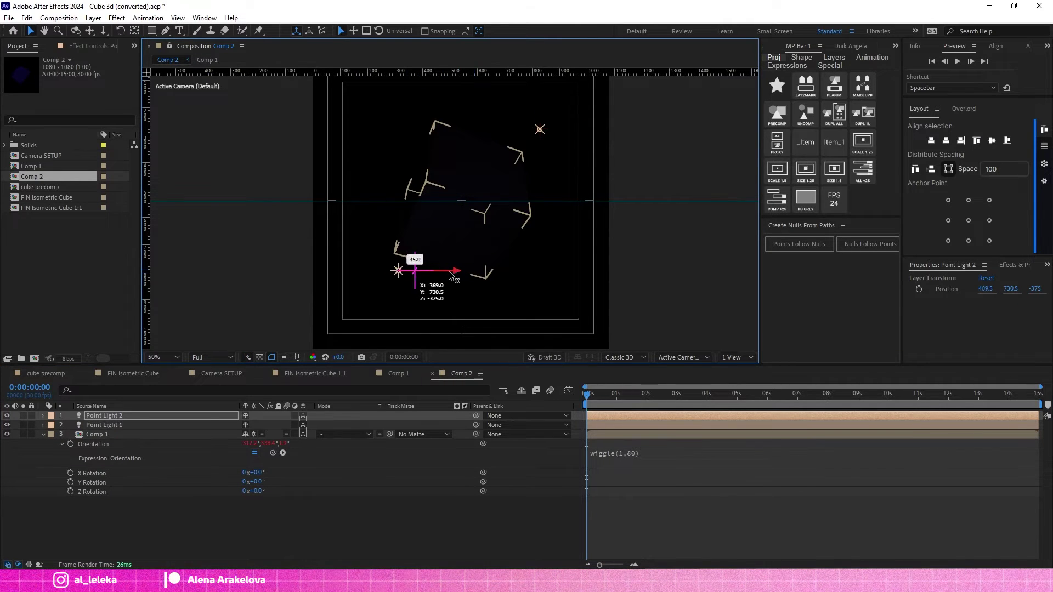
drag(449, 271, 439, 271)
Give Point Light 2 a bright blue colour and 200% intensity
click(42, 416)
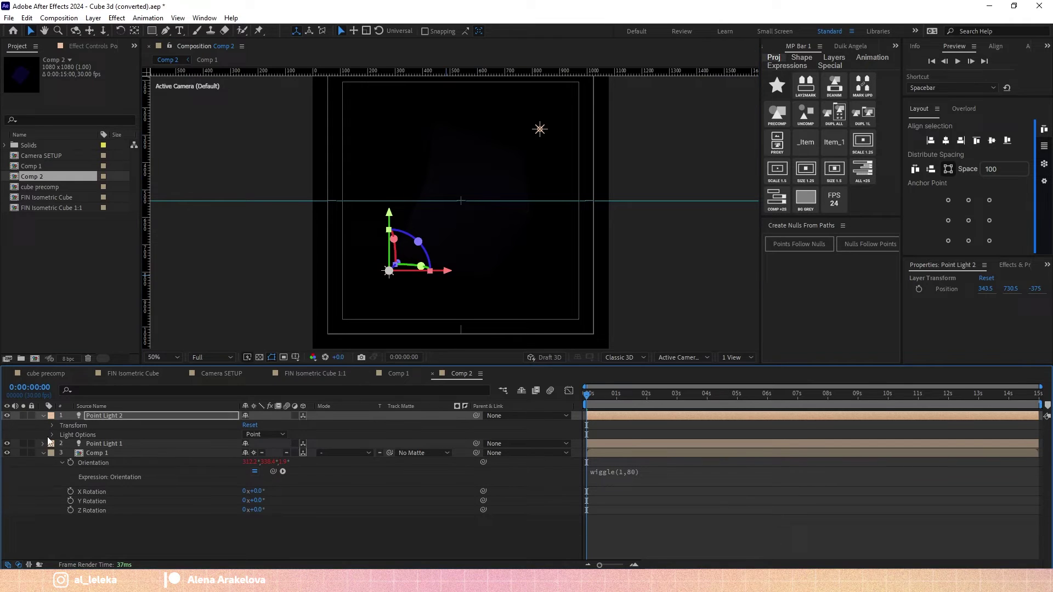
click(52, 435)
click(248, 453)
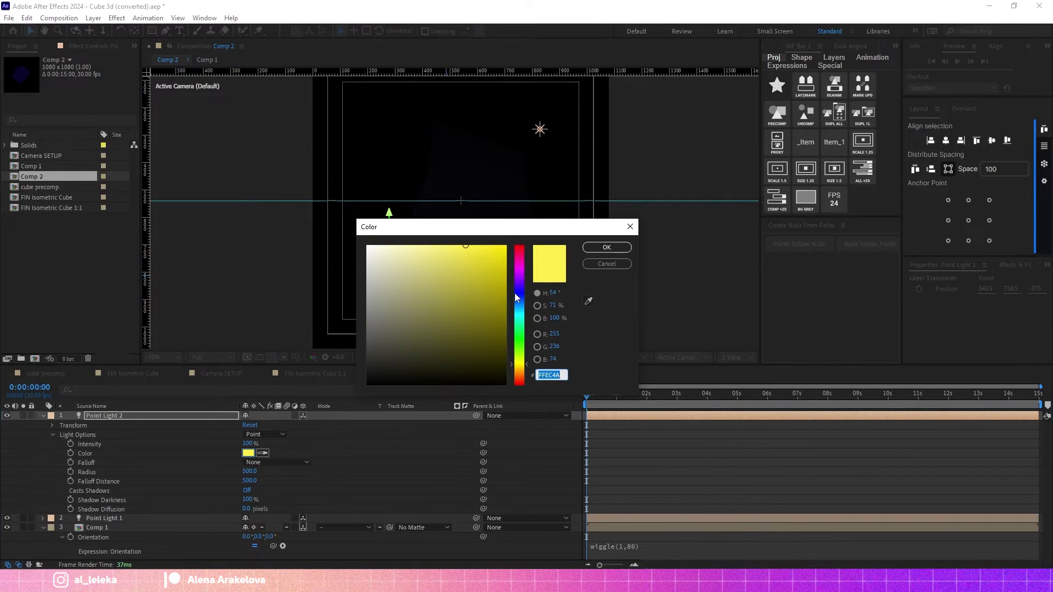
click(517, 295)
drag(487, 272, 486, 229)
click(594, 253)
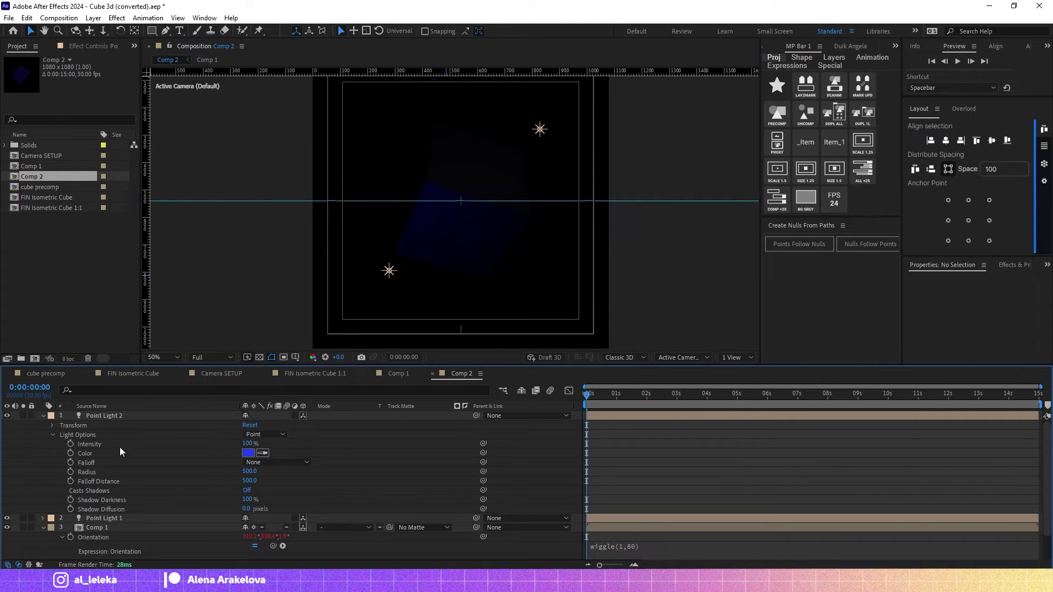
text(20)
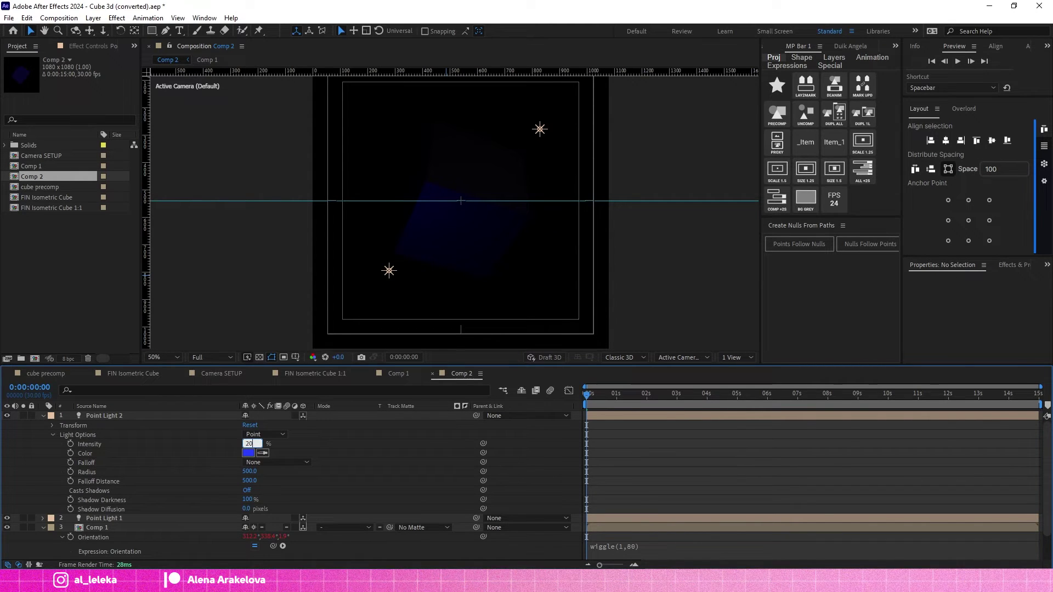
text(0)
key(Return)
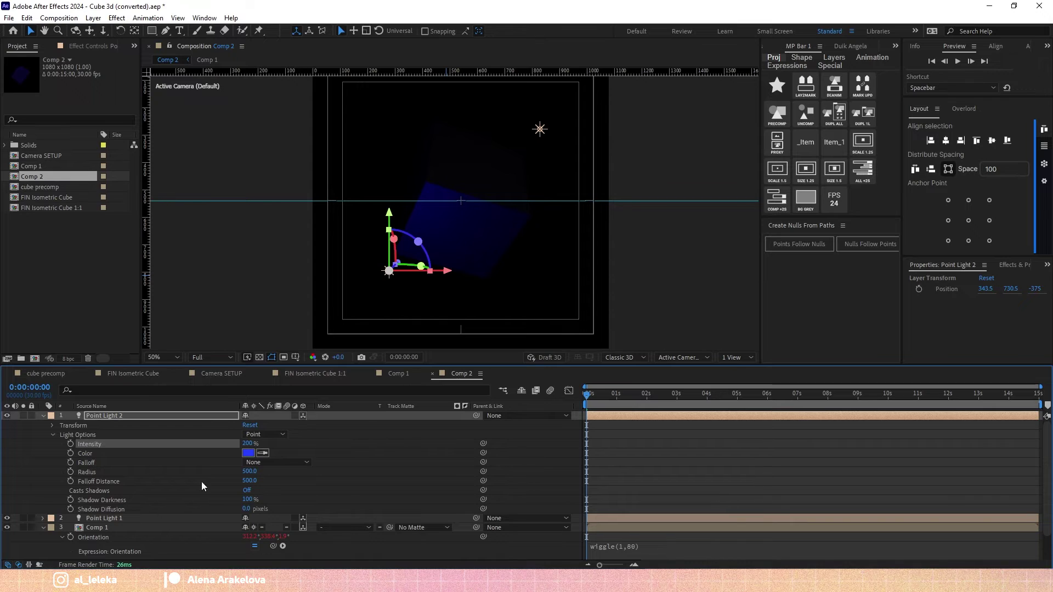
Raise Point Light 1's intensity to 200%
click(37, 518)
click(42, 518)
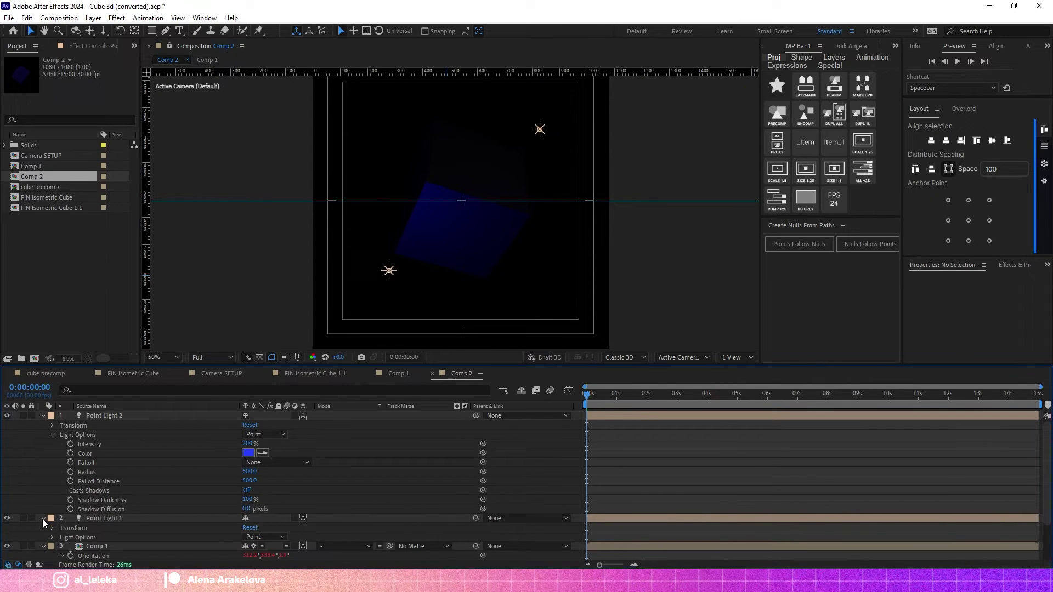
click(53, 538)
scroll(52, 537, down, 3)
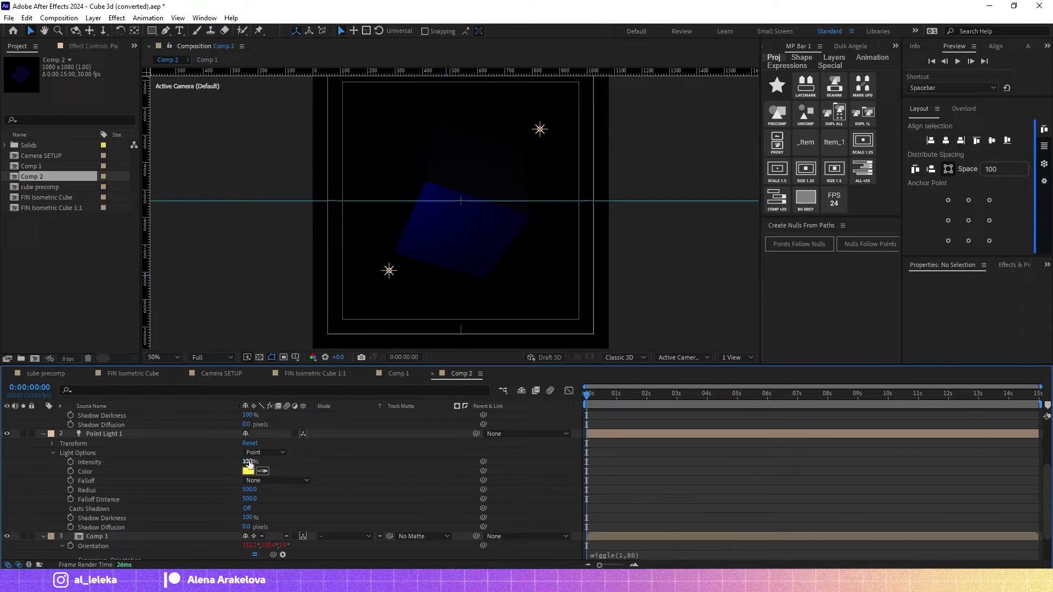
text(2)
key(Return)
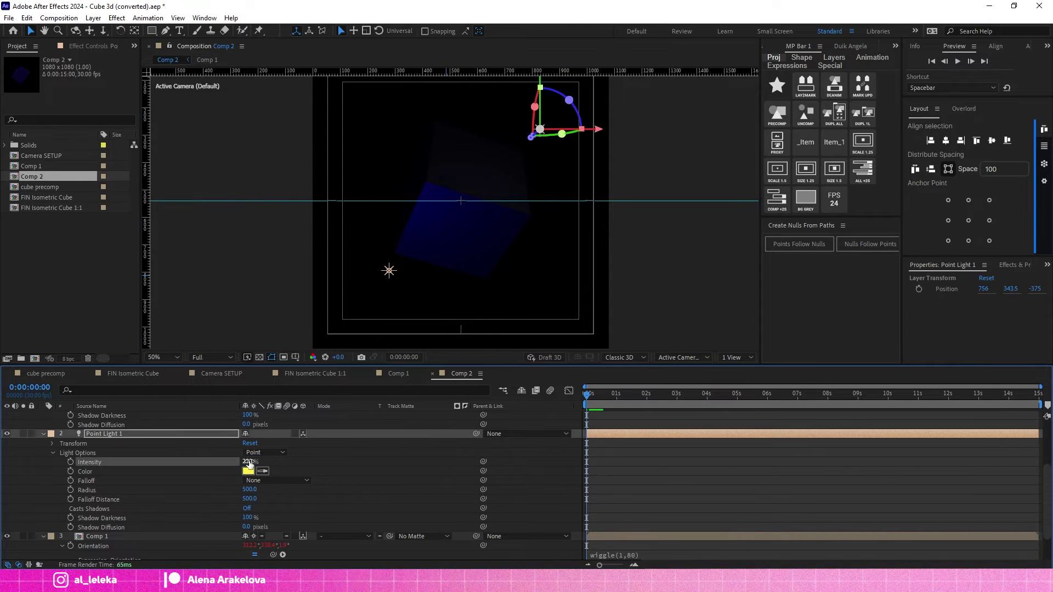
click(40, 473)
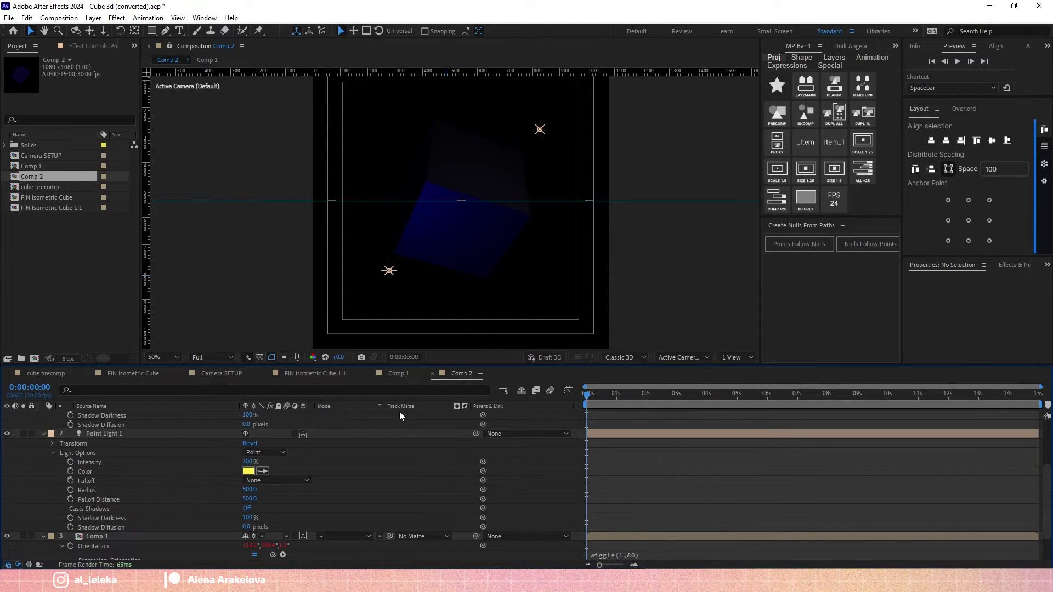
Fill all six shape layers in Comp 1 with purple (6D26FF)
click(398, 374)
key(ctrl+a)
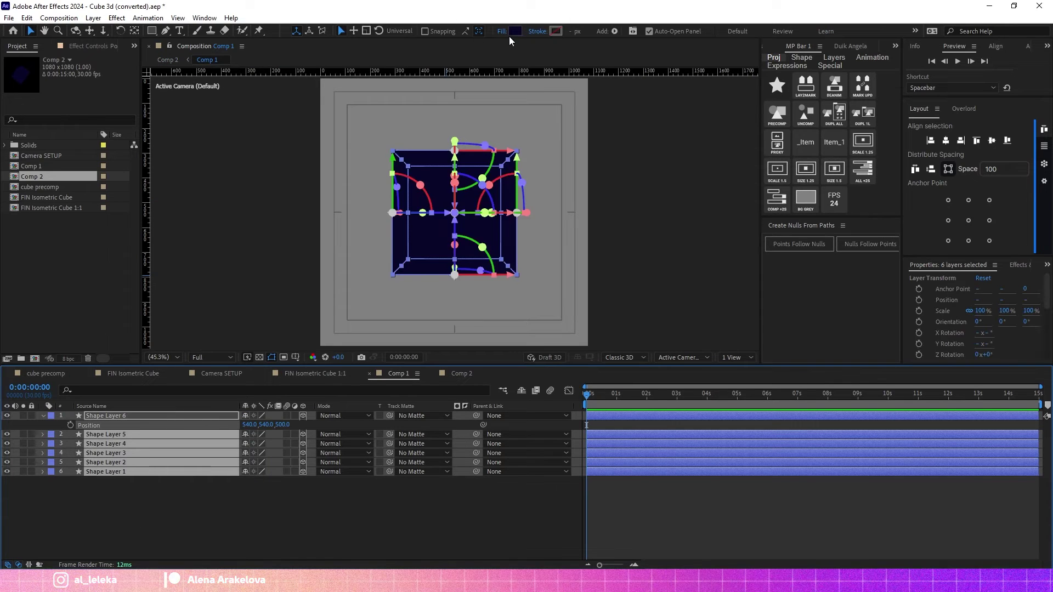
click(515, 31)
drag(462, 263, 486, 246)
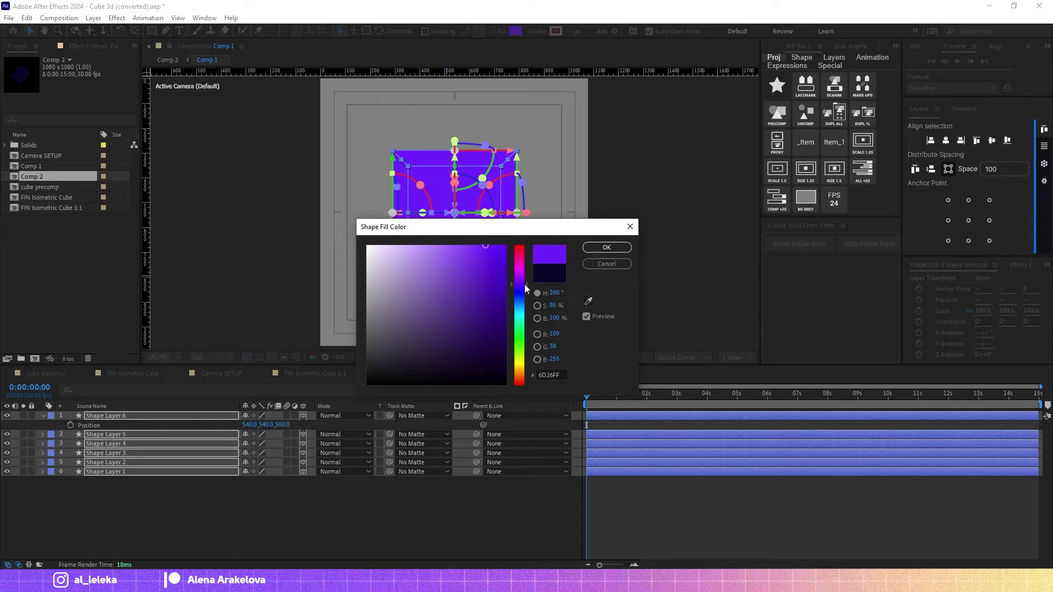
click(607, 248)
Go back to Comp 2 and preview the lit, tumbling purple cube
click(475, 374)
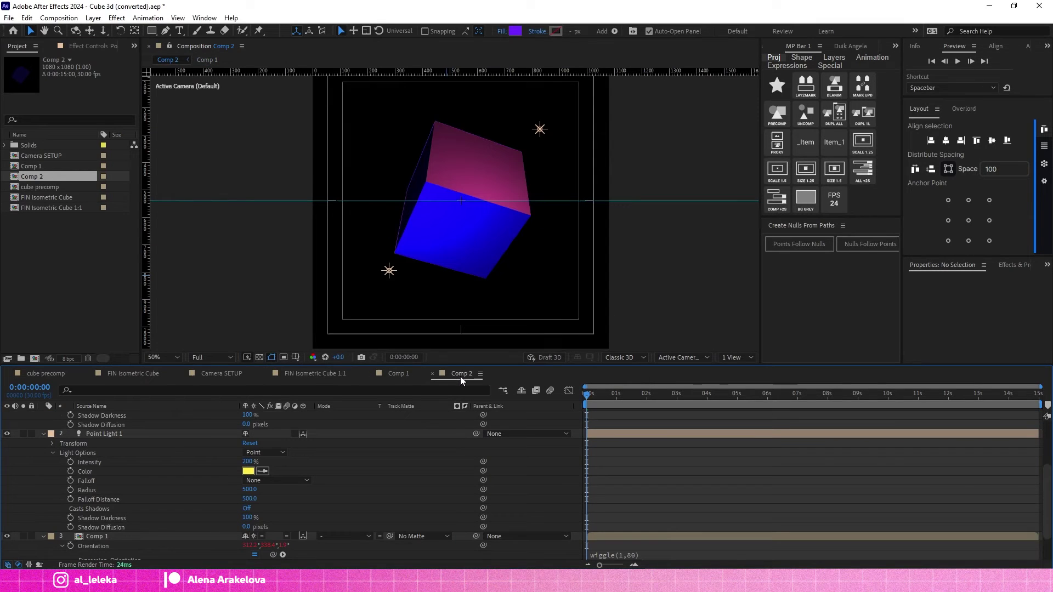
click(404, 277)
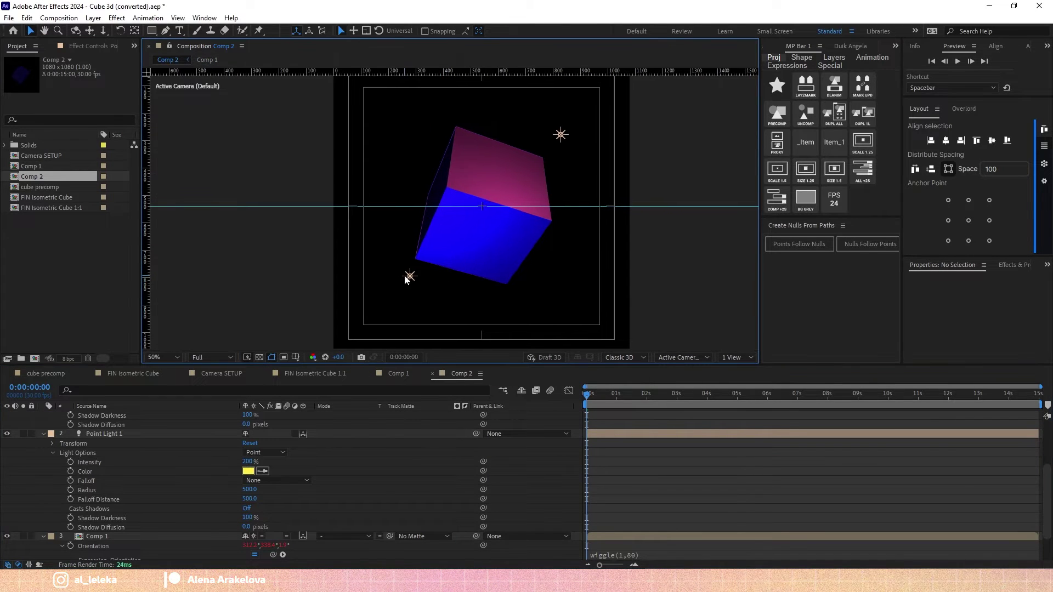
key(space)
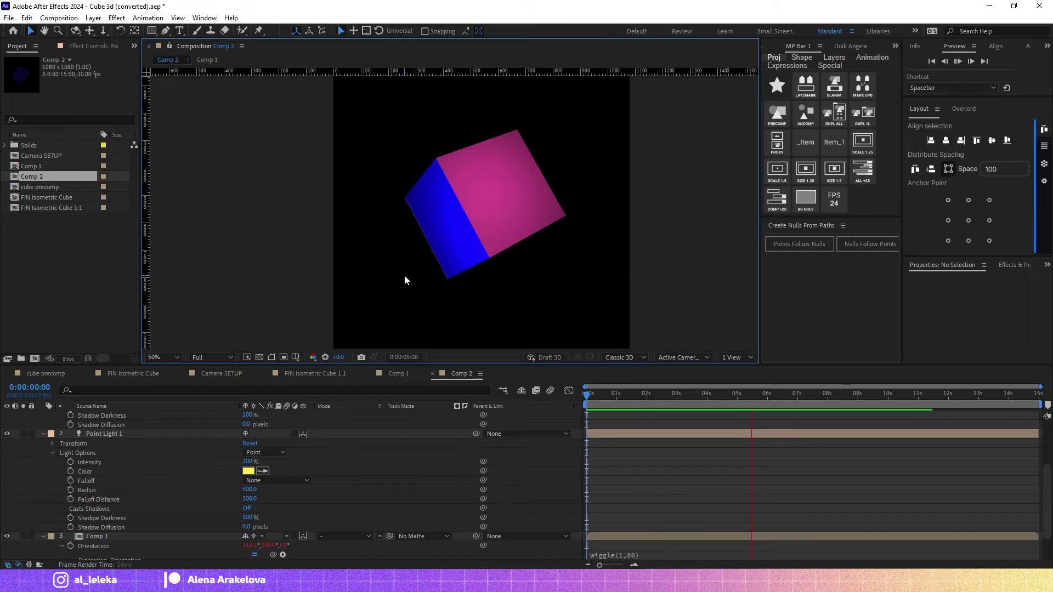
Stop the preview, duplicate Point Light 2 as Point Light 3 and raise it along the cube's left side
click(667, 400)
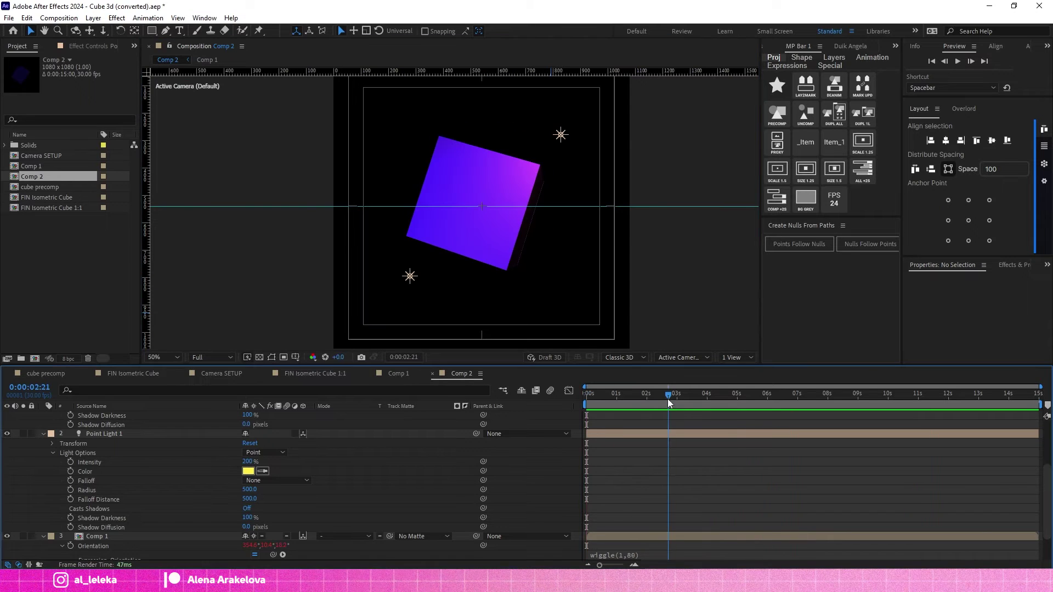
scroll(82, 435, up, 3)
click(117, 416)
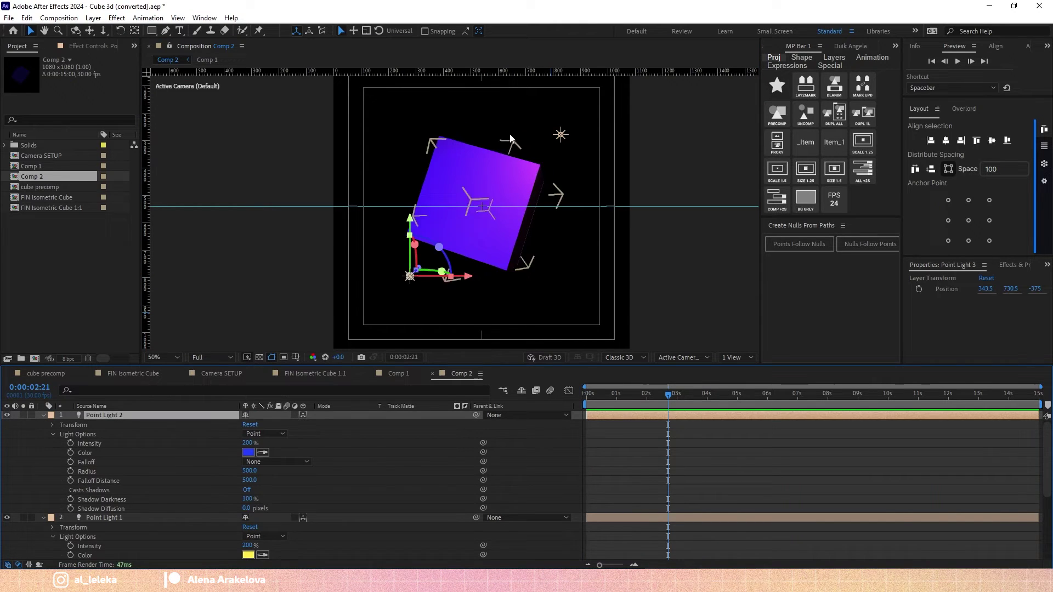
key(ctrl+d)
drag(430, 89, 428, 90)
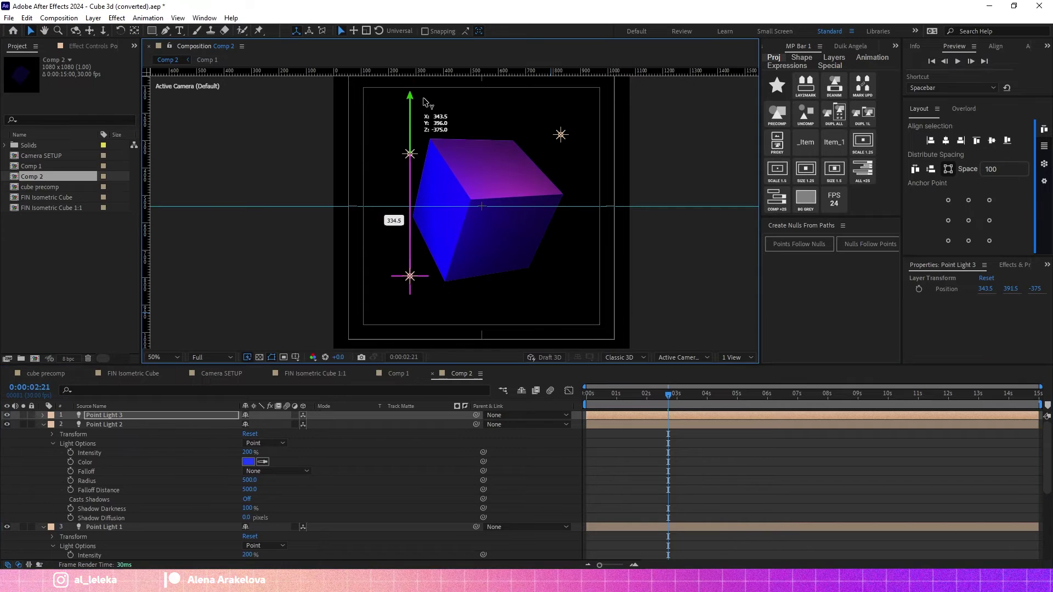
Change Point Light 3's colour from blue to pink (FF2558)
click(44, 414)
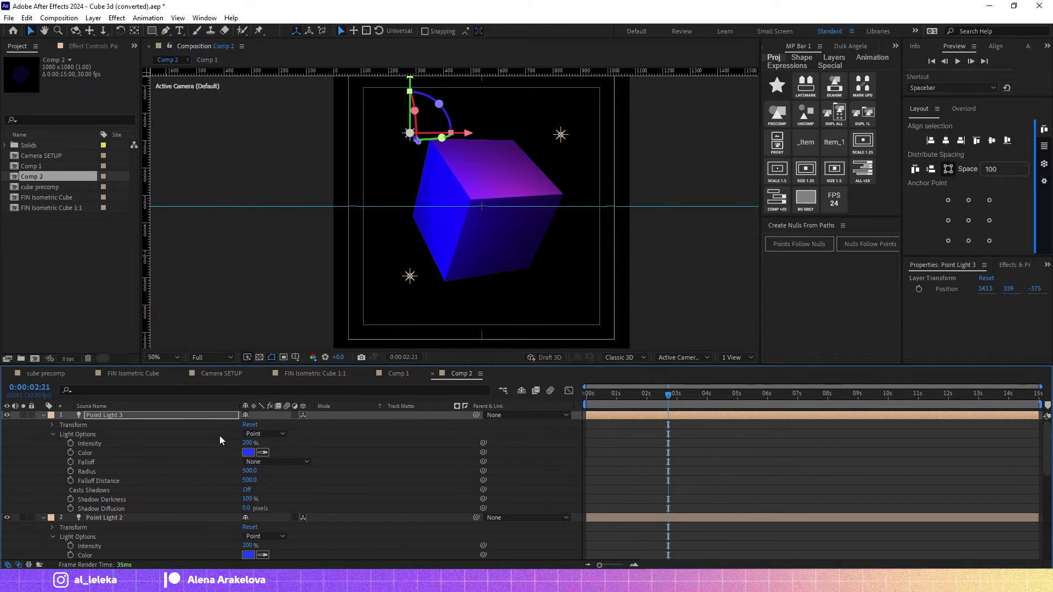
click(248, 452)
drag(515, 271, 521, 252)
click(607, 247)
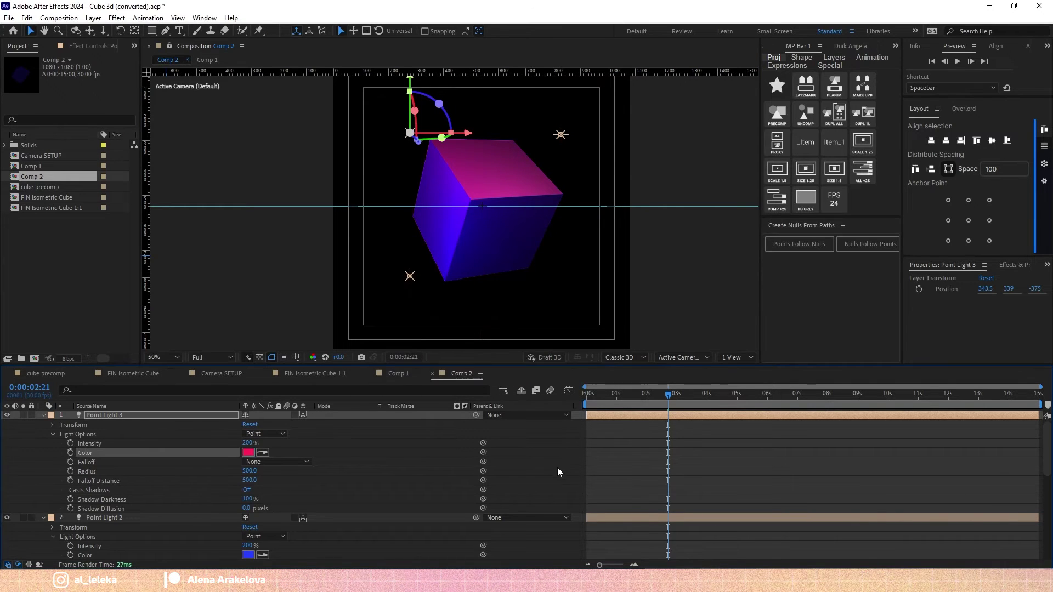
Position Point Light 3 at 277.5, 348.3, -106.0, then preview the rotating cube
drag(464, 134, 439, 131)
key(p)
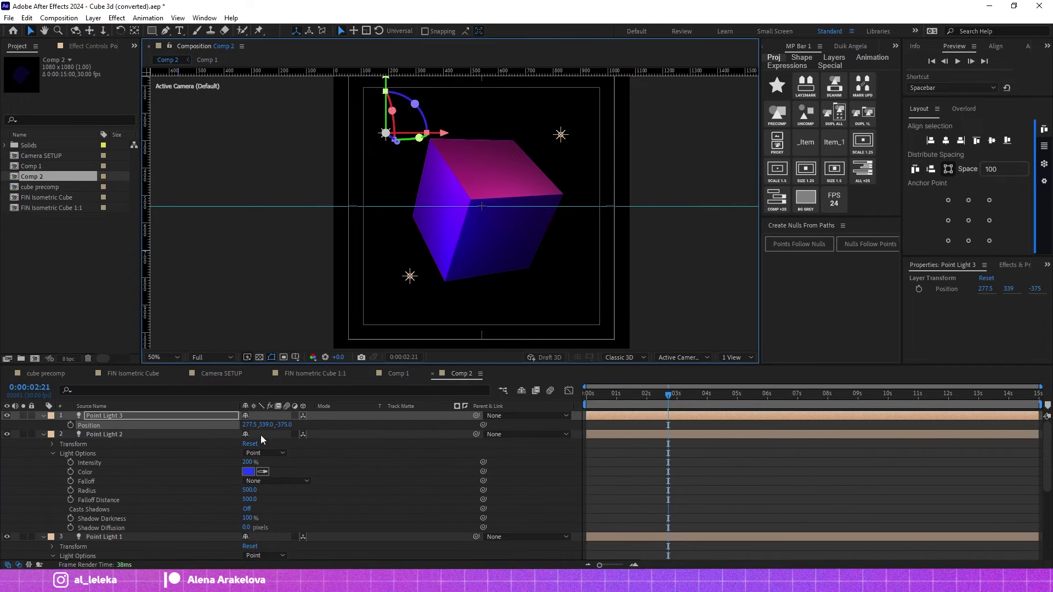
drag(219, 420, 461, 375)
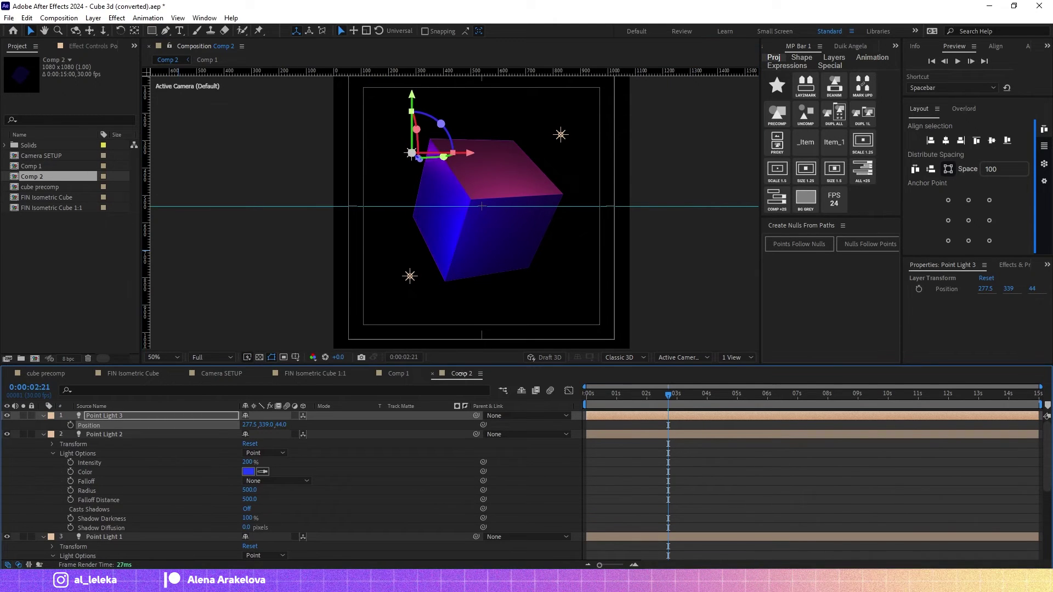
drag(404, 96, 404, 103)
click(525, 485)
key(space)
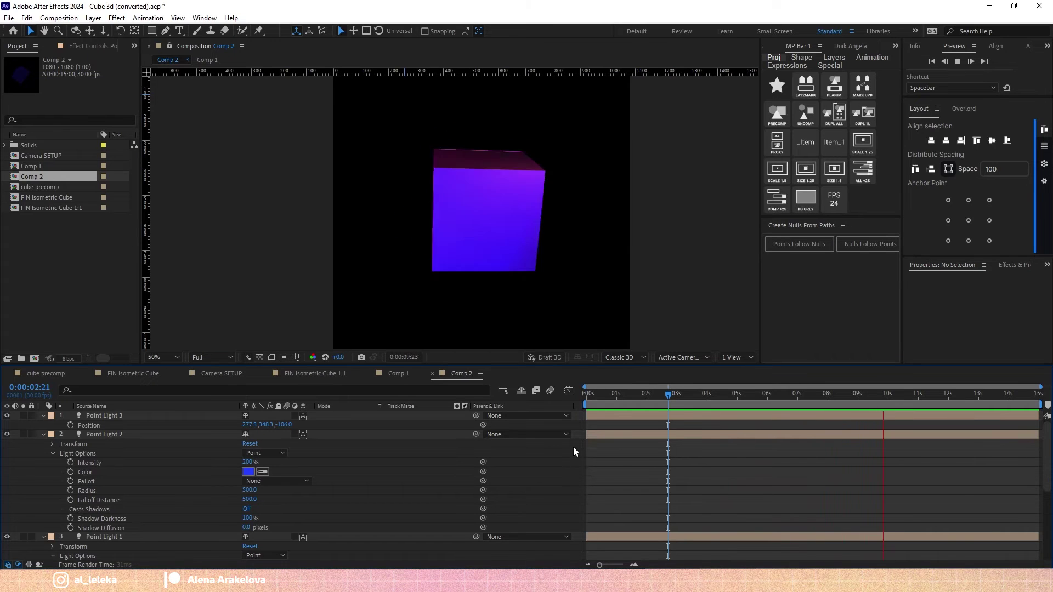
key(space)
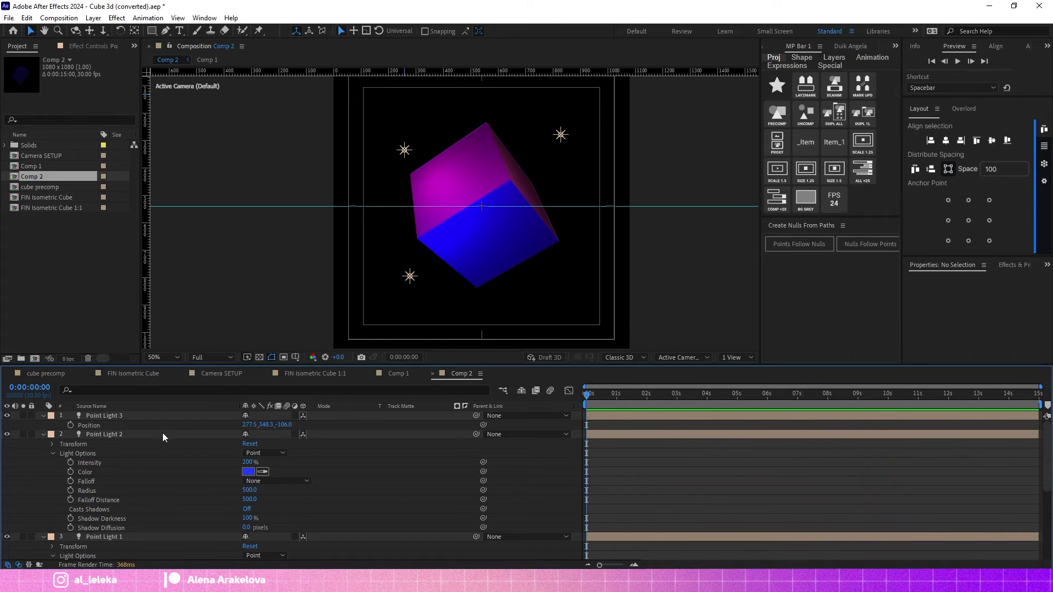
In the FIN Isometric Cube comp, select the cube precomp layer and review its Glow settings
click(229, 373)
click(124, 373)
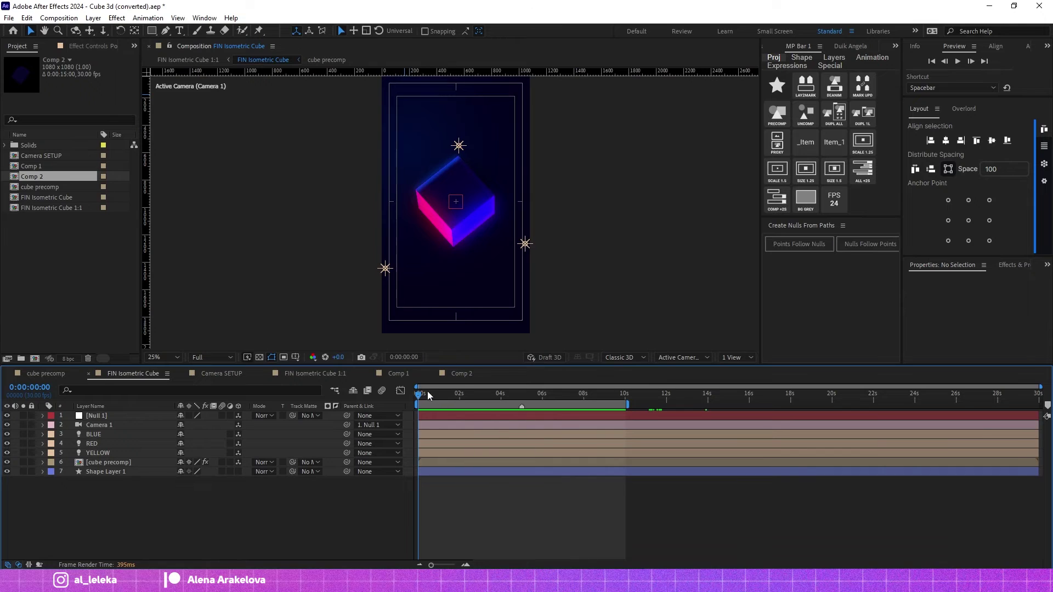
click(96, 463)
scroll(444, 238, up, 2)
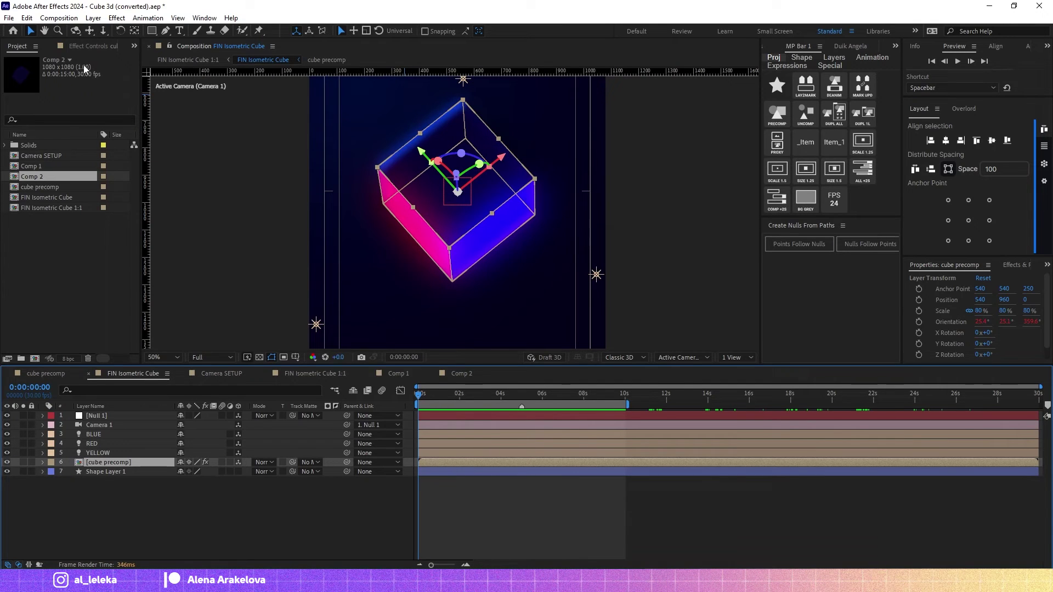
click(91, 46)
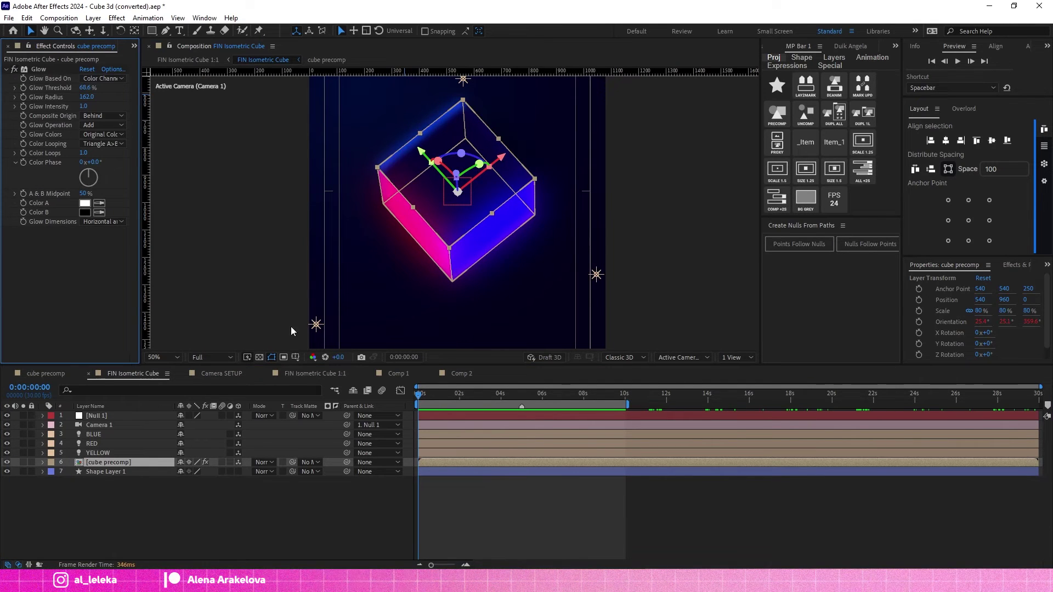
scroll(390, 177, up, 1)
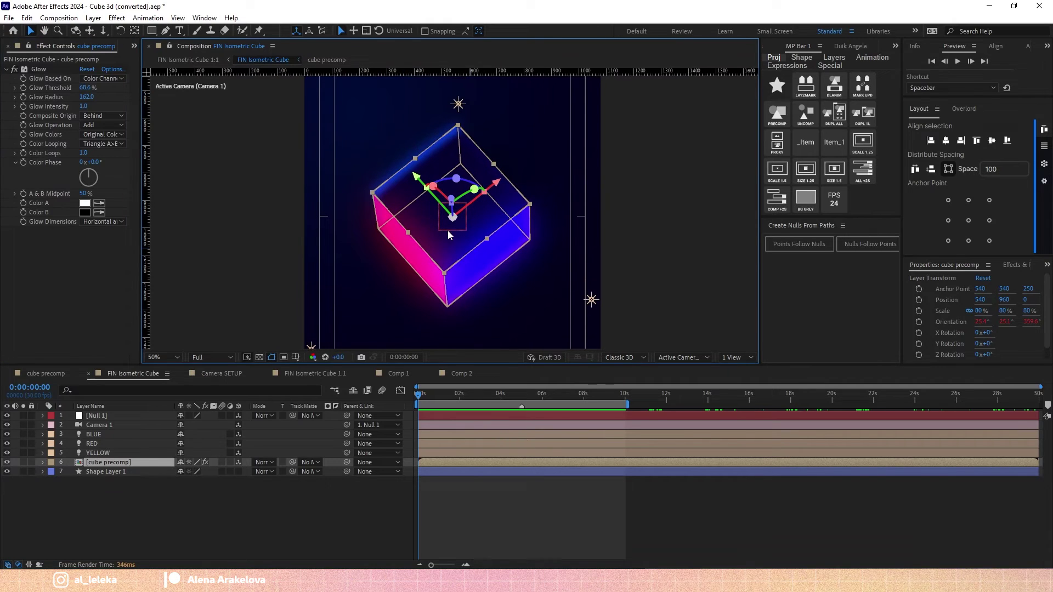
click(43, 462)
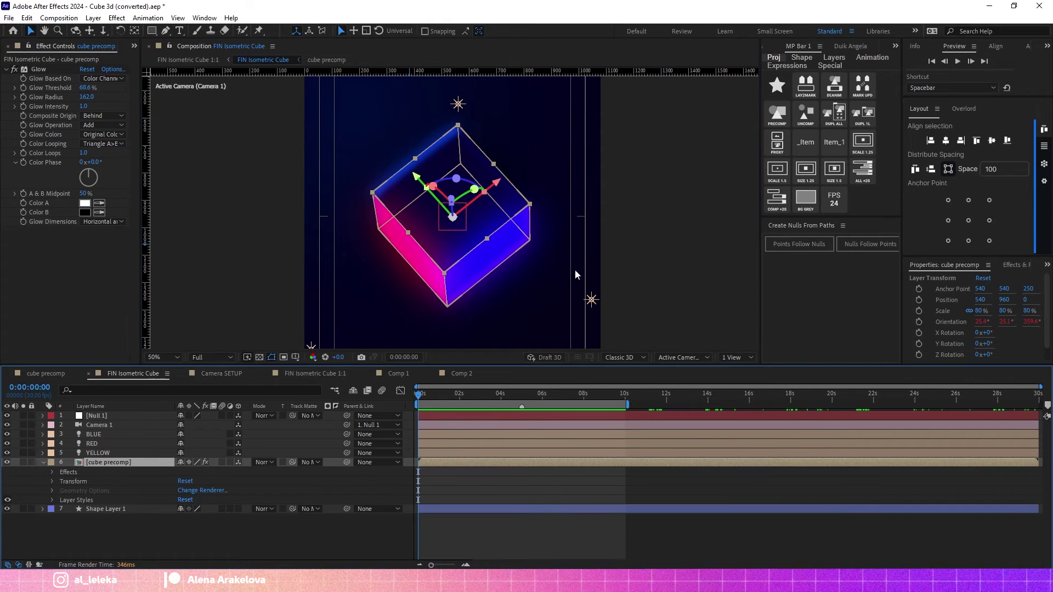
Add a Bevel and Emboss layer style to cube precomp, check its visibility toggle, then collapse the layer
right_click(96, 463)
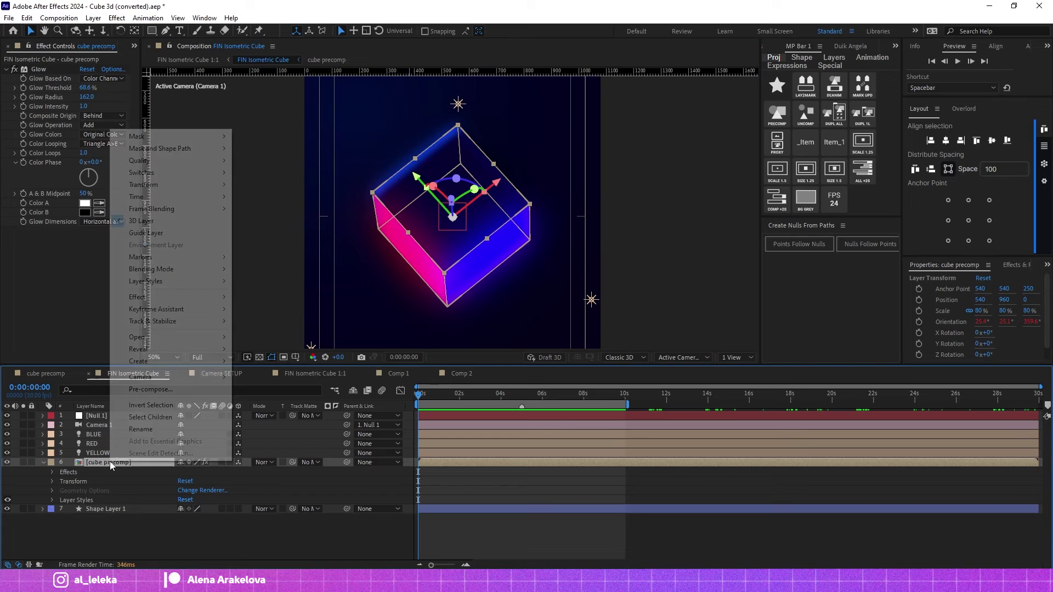
mouse_move(222, 282)
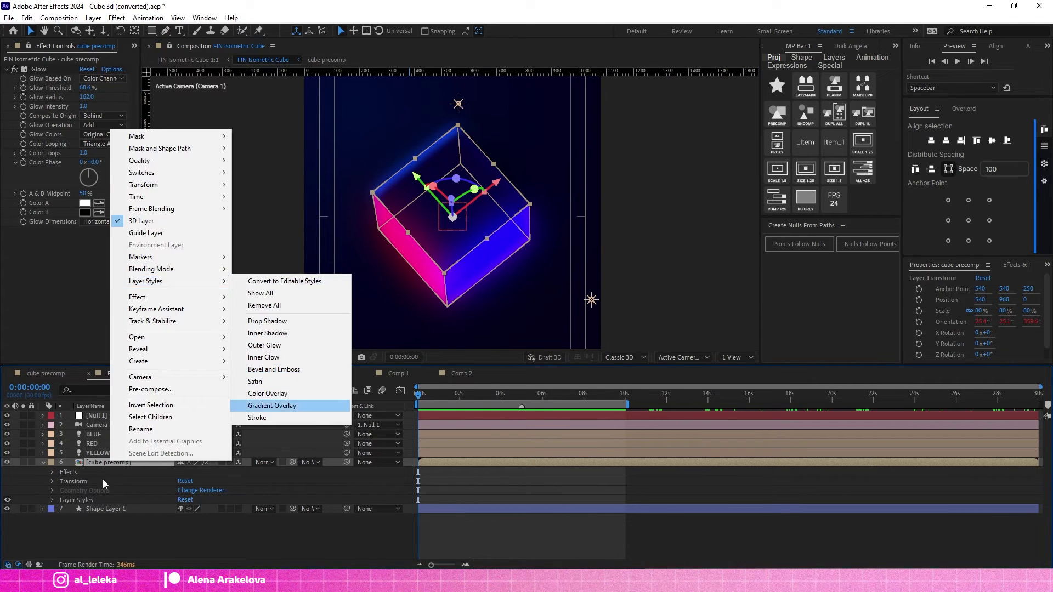
click(274, 369)
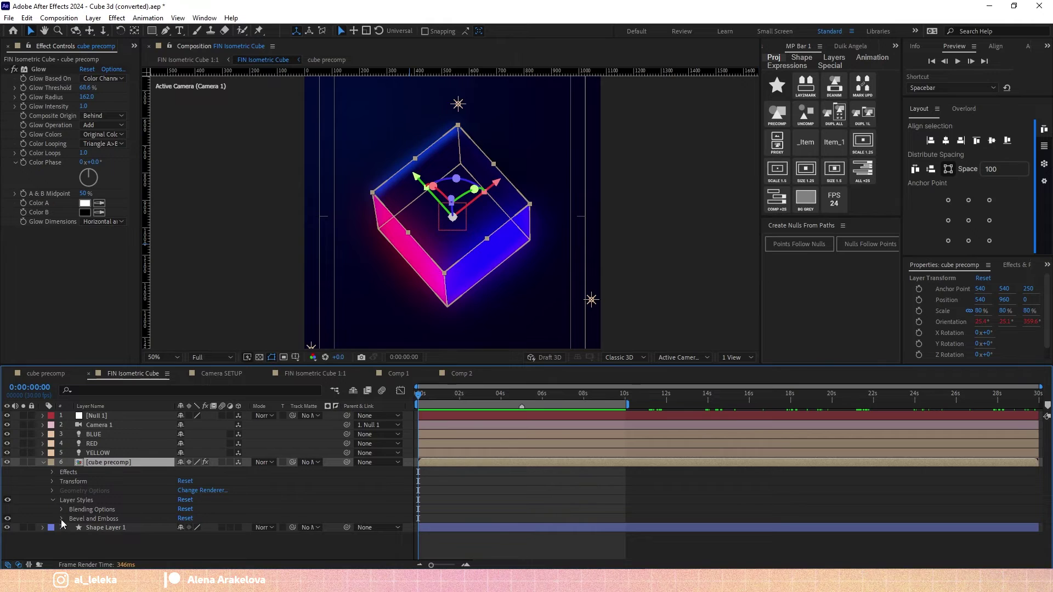
click(62, 519)
scroll(83, 515, down, 3)
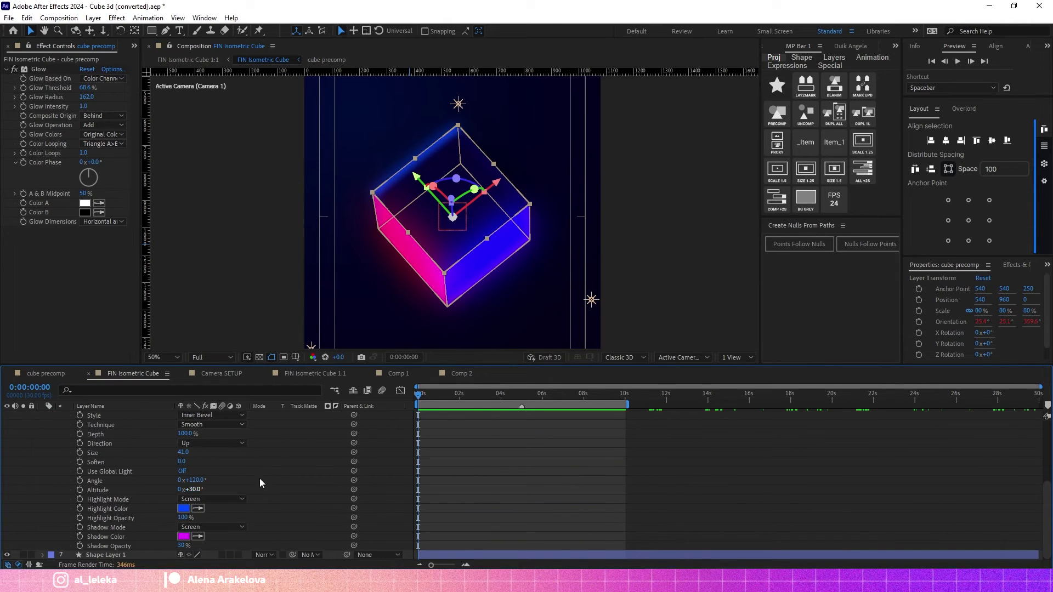
scroll(137, 463, up, 5)
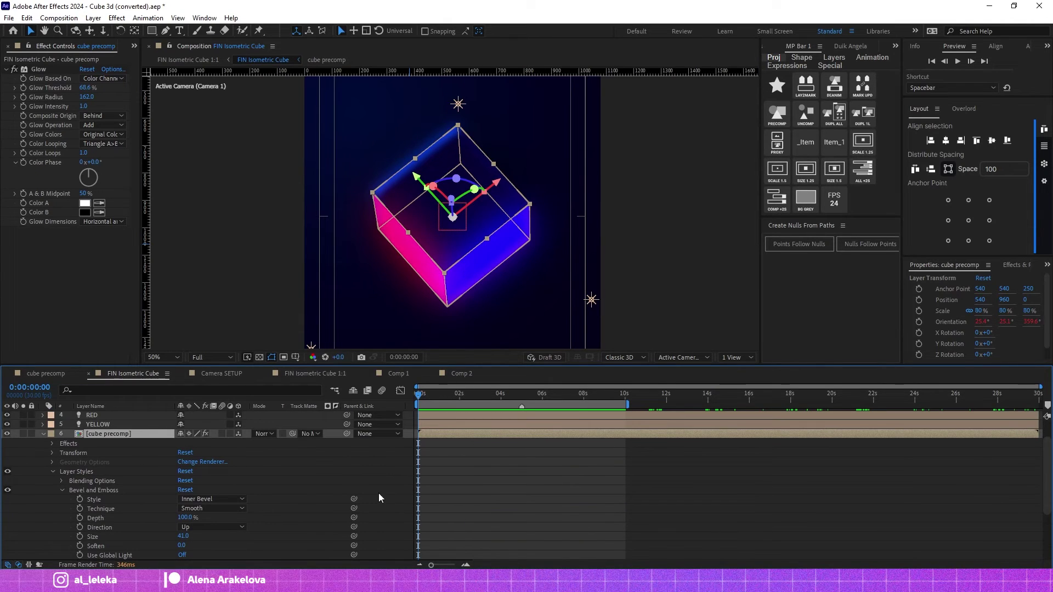
click(488, 279)
click(7, 490)
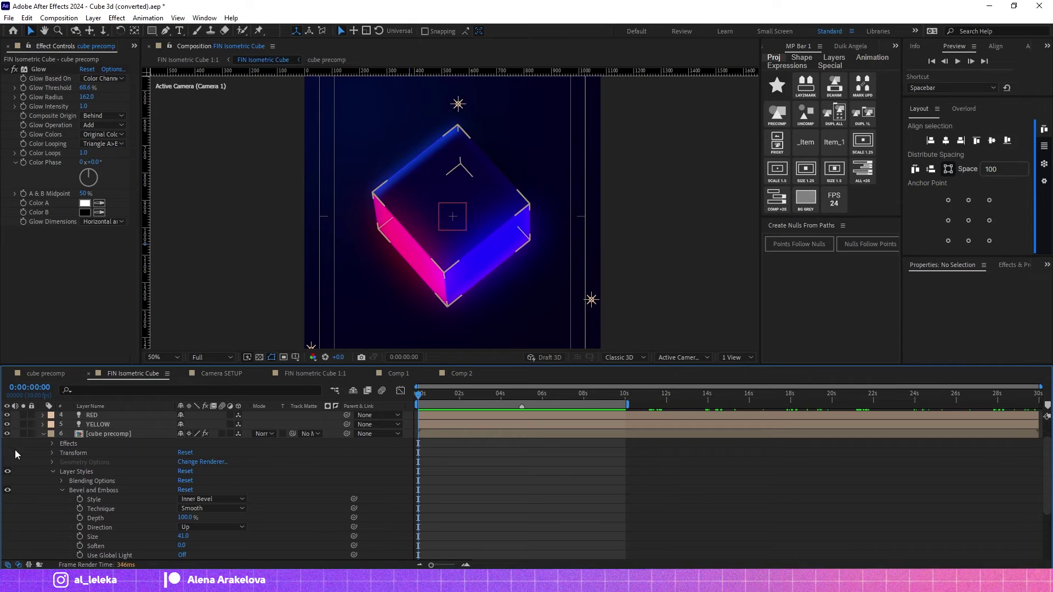
click(5, 491)
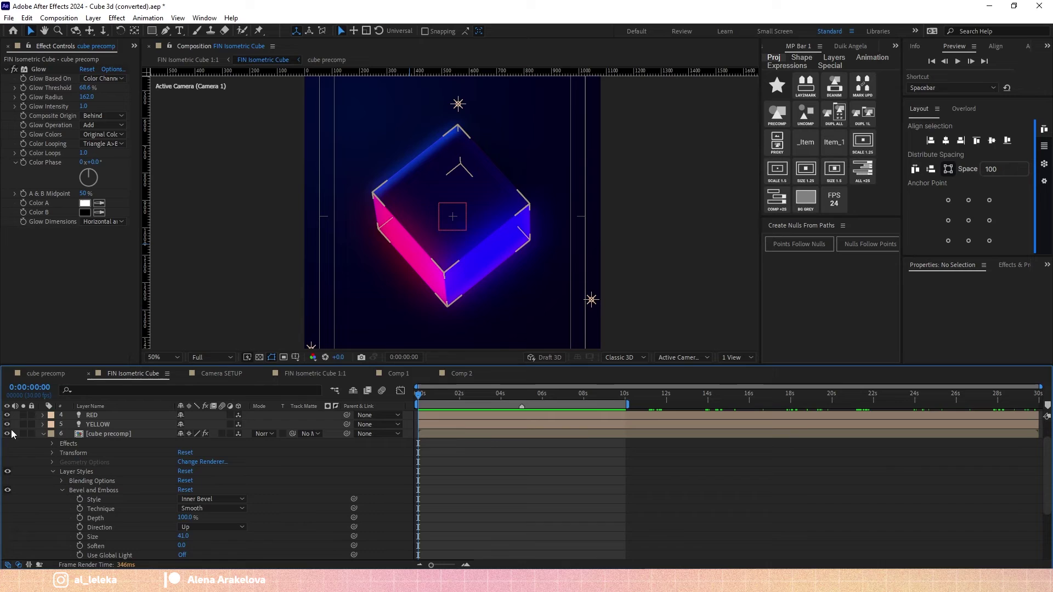
click(44, 434)
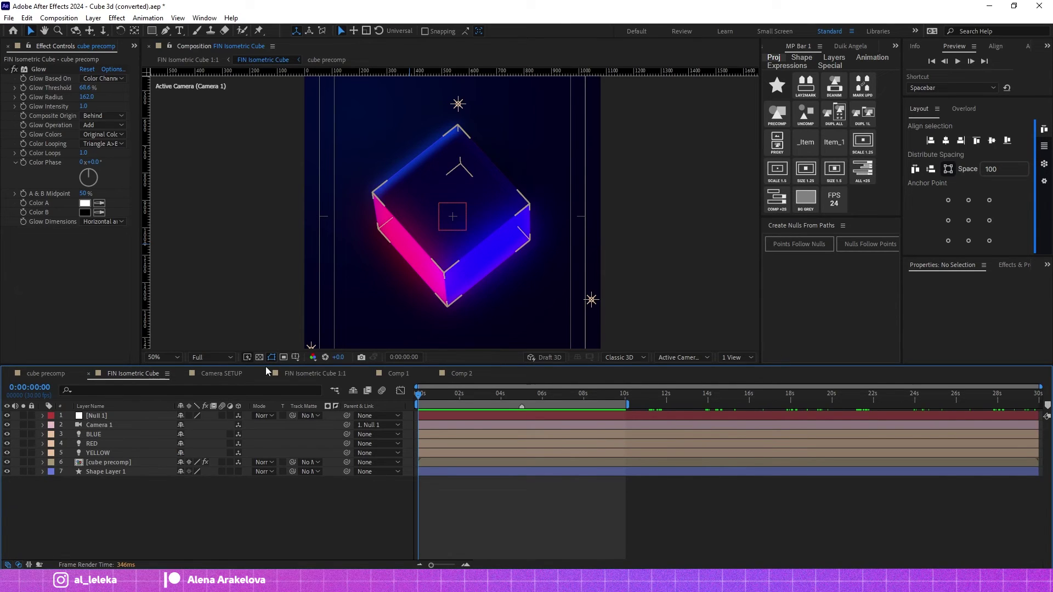
Select Null 1 and Camera 1, scrub the timeline to check the cube's rotation, and return to 0:00
click(99, 417)
shift+click(107, 427)
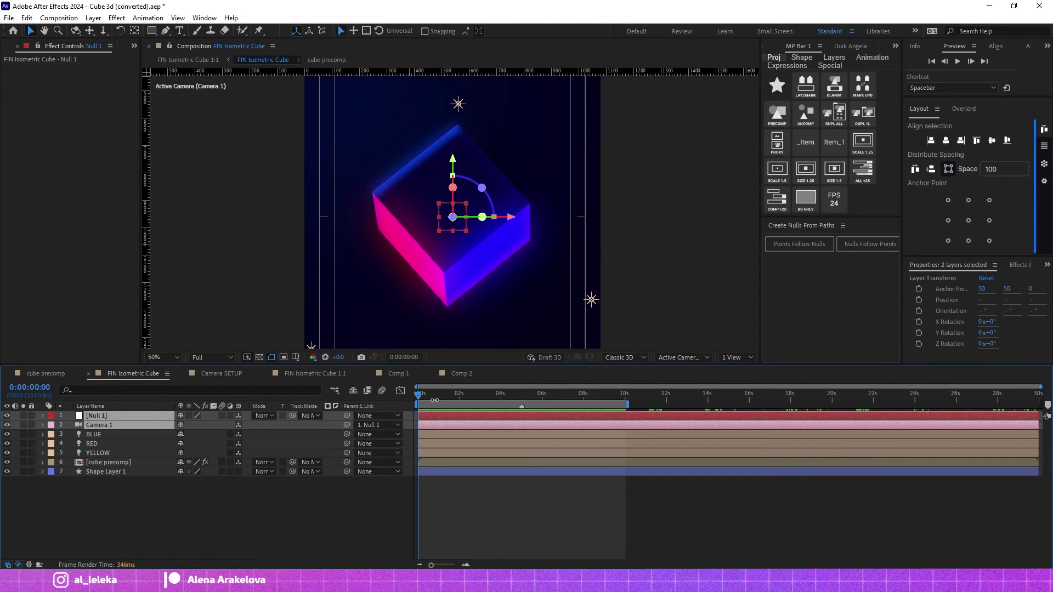
mouse_move(435, 400)
mouse_down()
mouse_move(595, 396)
mouse_move(419, 396)
mouse_up()
click(364, 513)
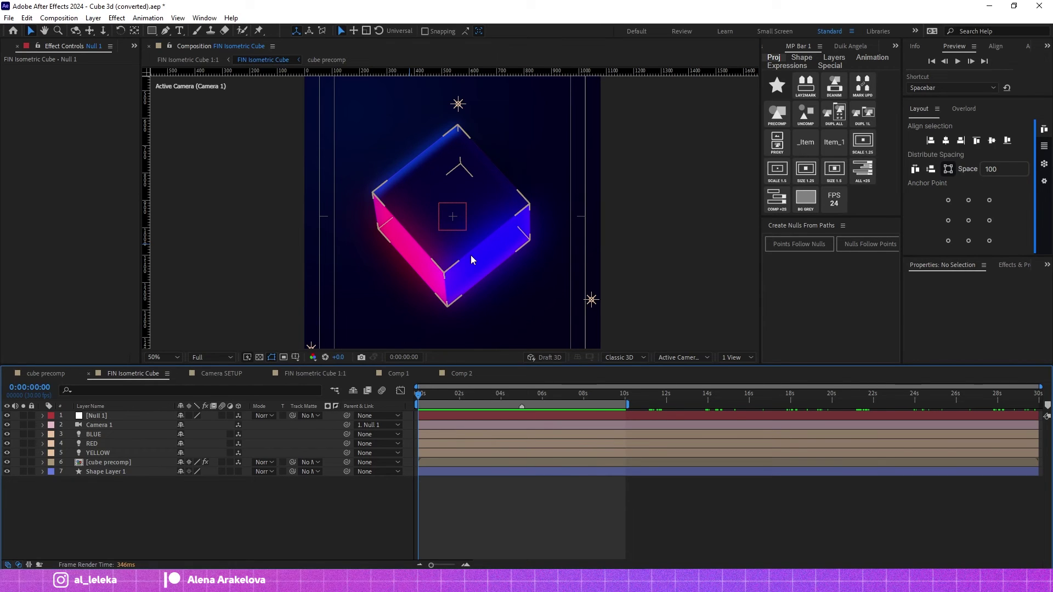
click(219, 373)
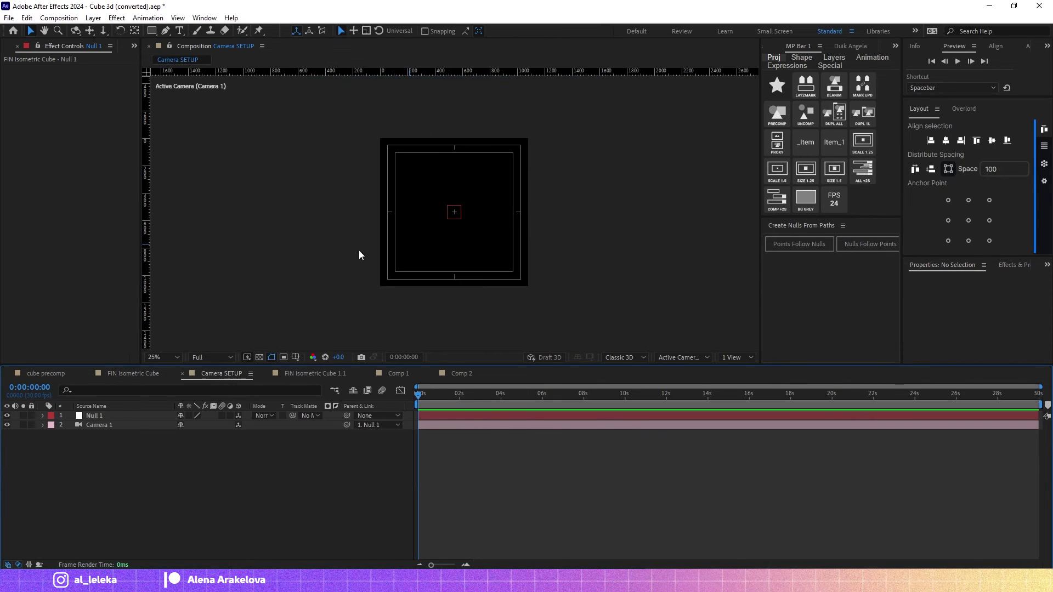
drag(438, 398, 450, 396)
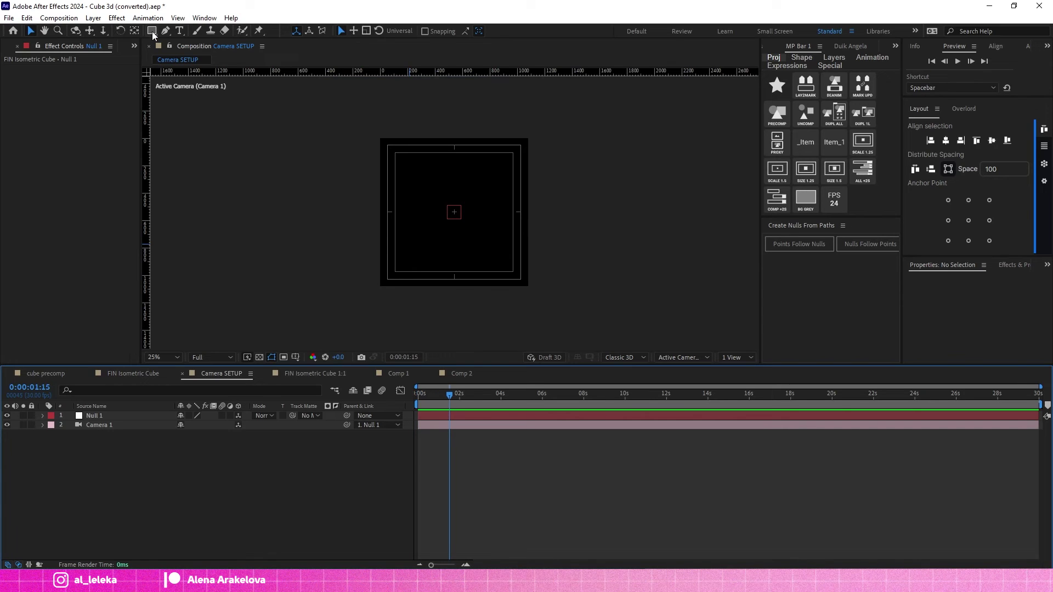
key(q)
drag(432, 188, 489, 251)
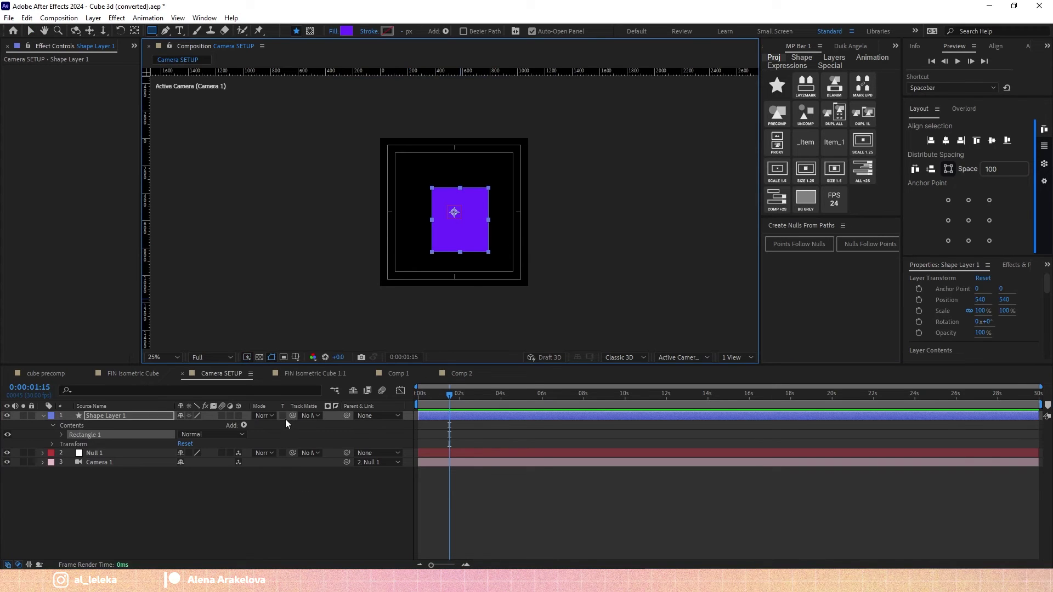
click(238, 416)
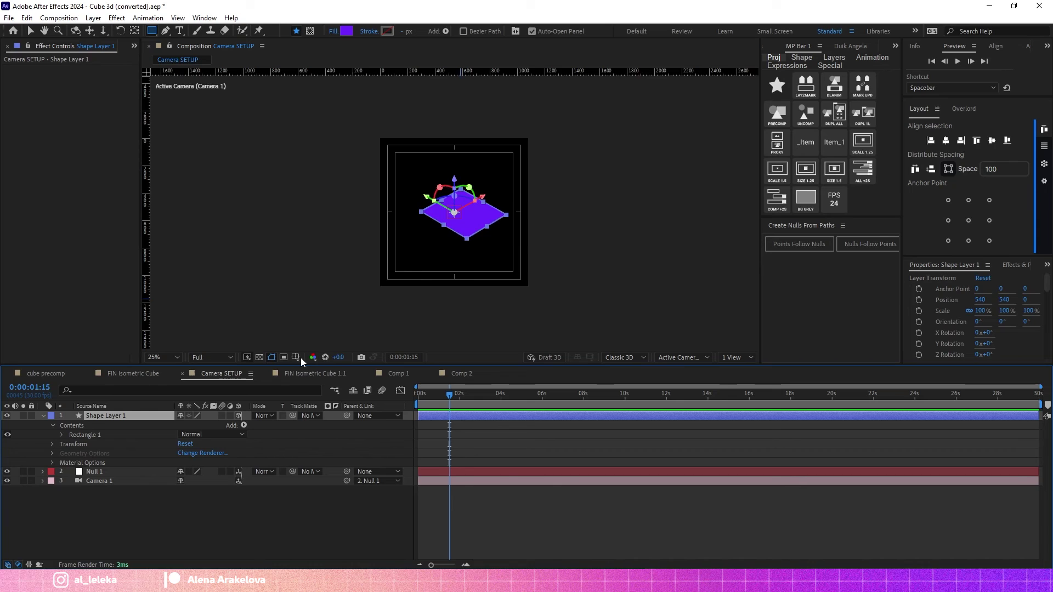
key(period)
key(period)
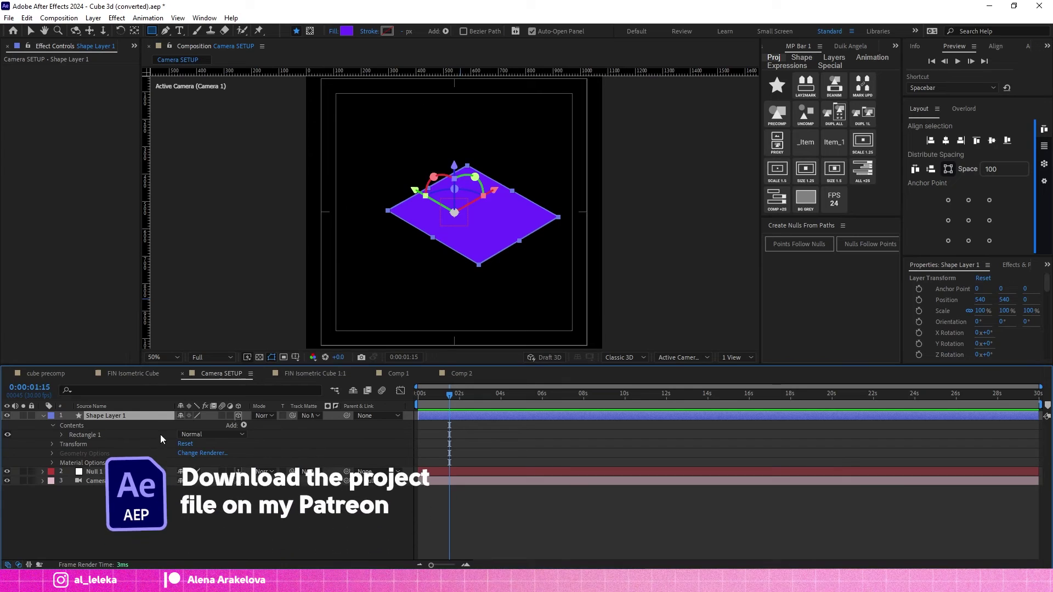
Delete the test rectangle shape layer and return to the FIN Isometric Cube composition
key(Delete)
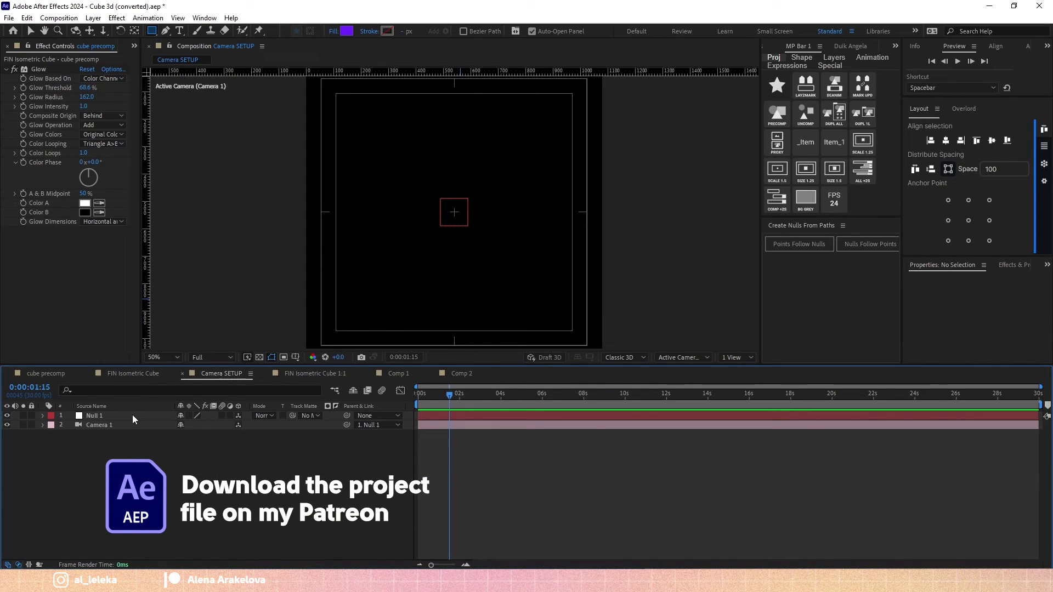
click(141, 373)
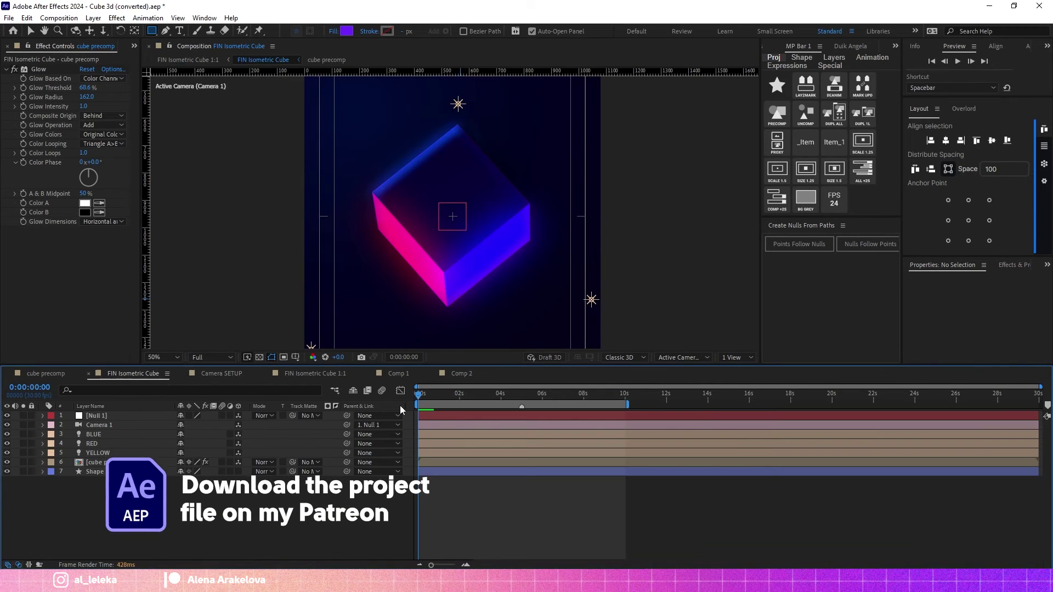